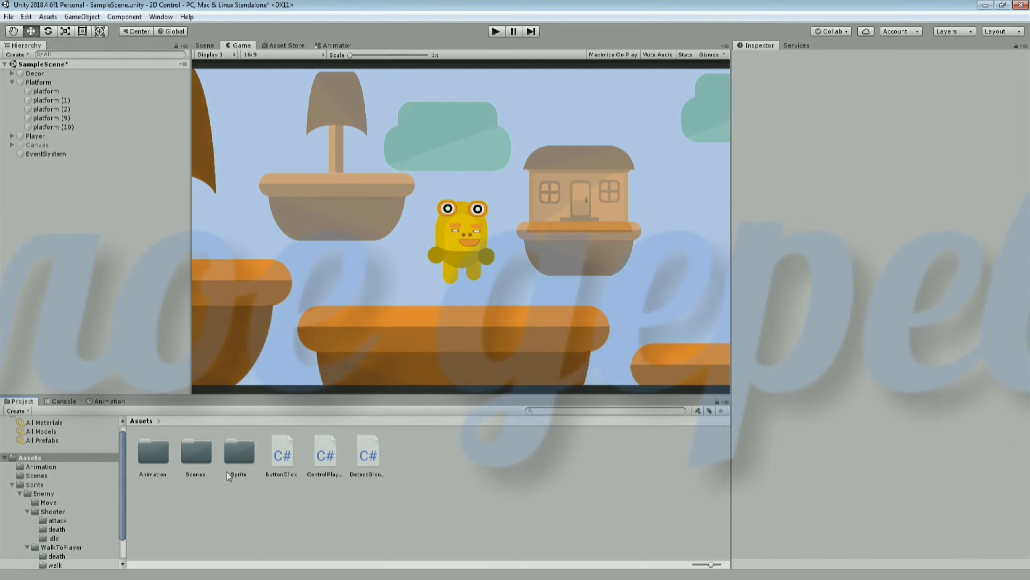
Step: Open the Assets/Sprite/Enemy folder to reveal the woodEnemy prefab
{"action": "double_click", "coordinate": [227, 467]}
{"action": "double_click", "coordinate": [145, 460]}
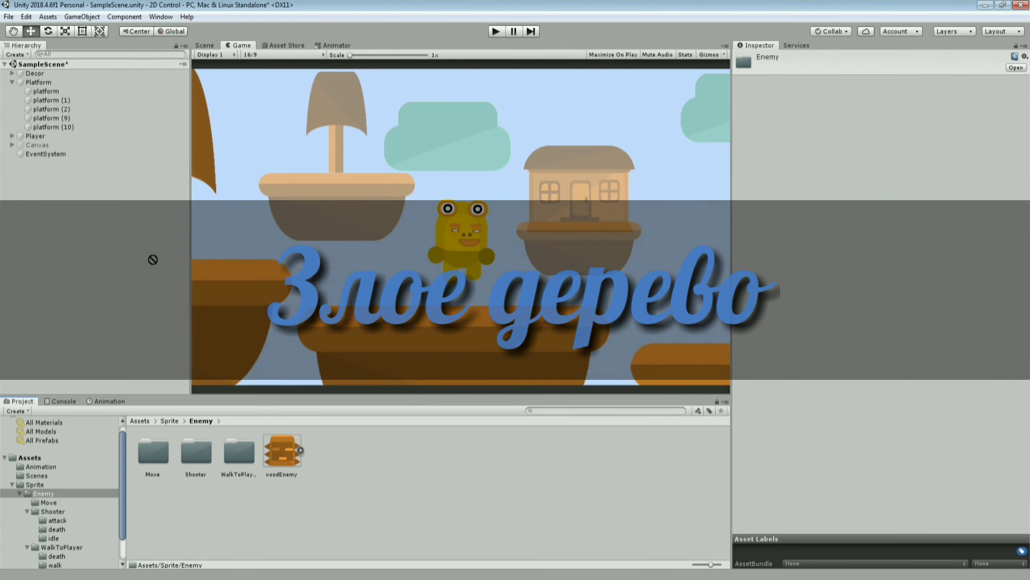
Step: Drag woodEnemy into the scene and position it on the right-hand platform by the tree
{"action": "left_click_drag", "start_coordinate": [282, 450], "coordinate": [152, 257]}
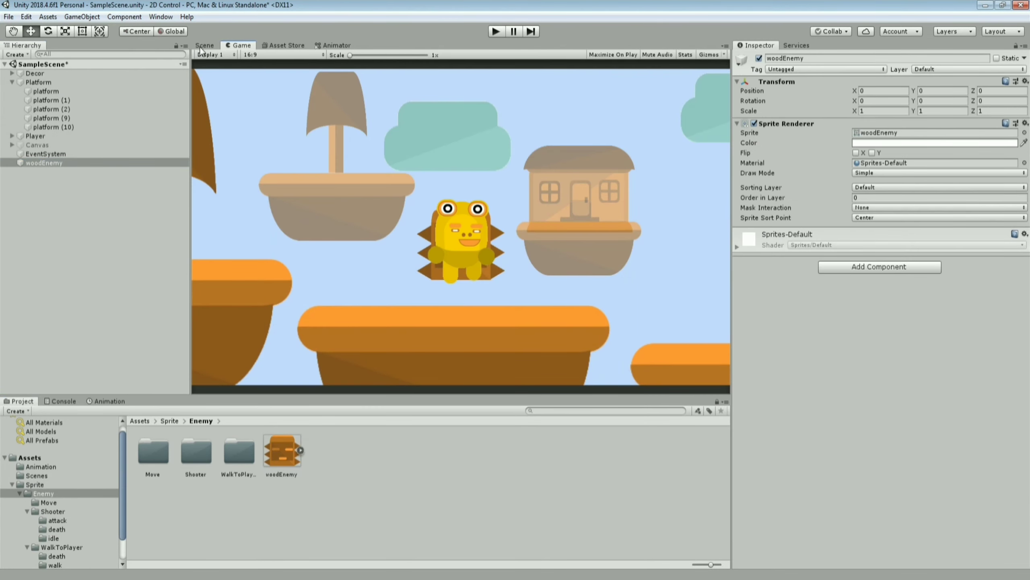
{"action": "left_click", "coordinate": [204, 45]}
{"action": "scroll", "coordinate": [443, 204], "scroll_direction": "up", "scroll_amount": 2}
{"action": "left_click_drag", "start_coordinate": [467, 201], "coordinate": [585, 202]}
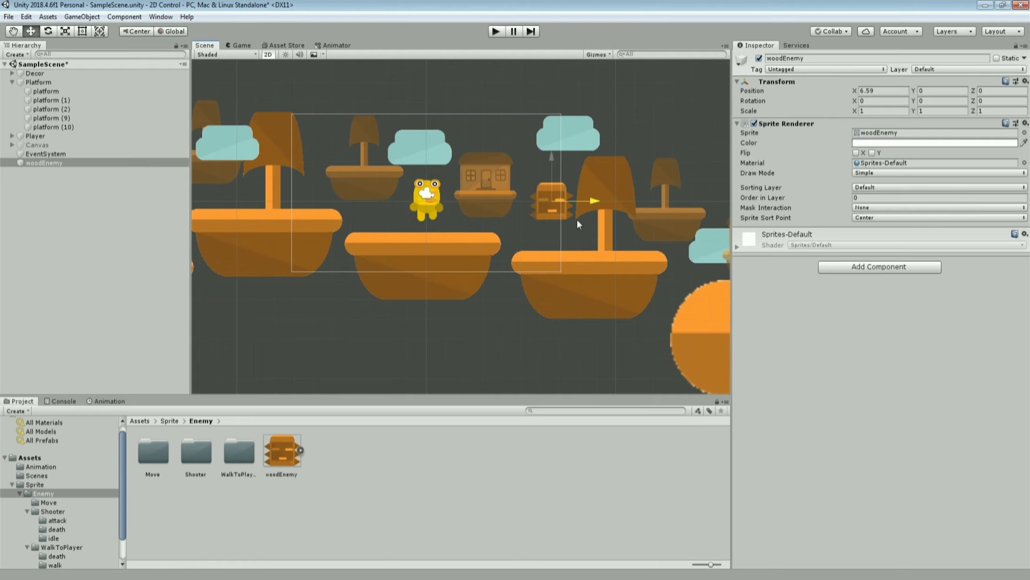
{"action": "left_click_drag", "start_coordinate": [543, 152], "coordinate": [545, 186]}
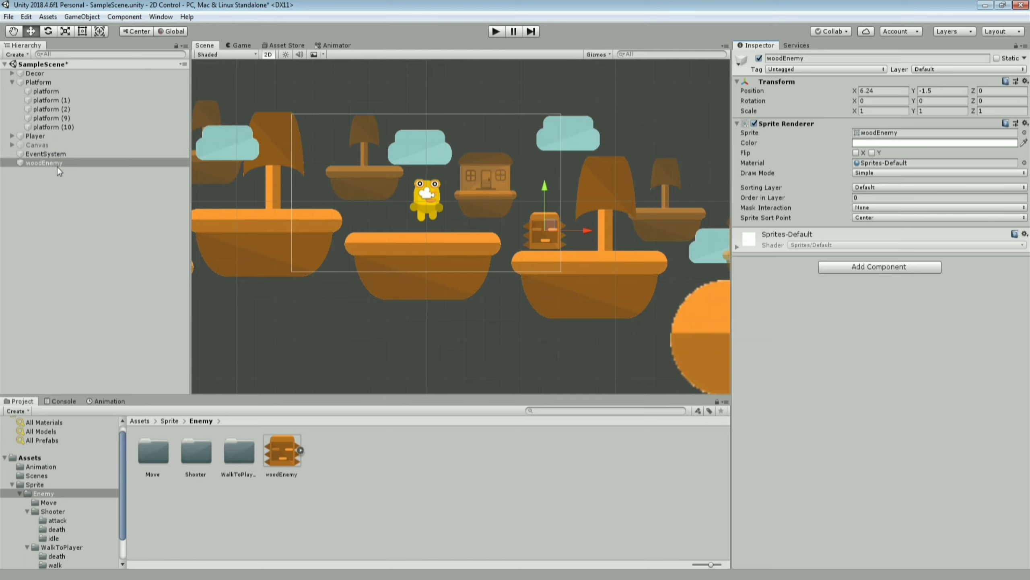
Step: Tag woodEnemy as enemy
{"action": "left_click", "coordinate": [797, 70]}
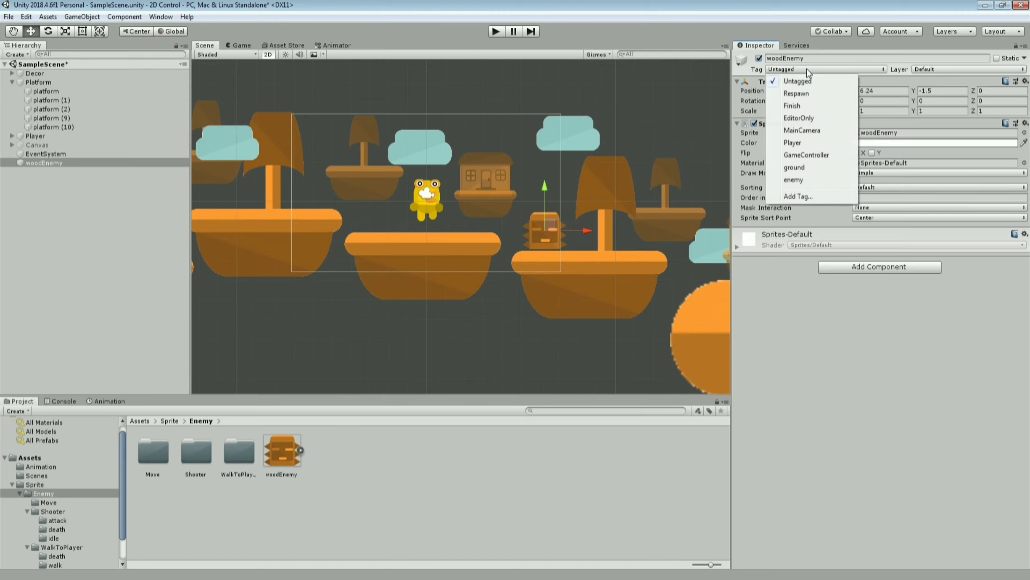
{"action": "left_click", "coordinate": [794, 180]}
{"action": "scroll", "coordinate": [604, 219], "scroll_direction": "up", "scroll_amount": 1}
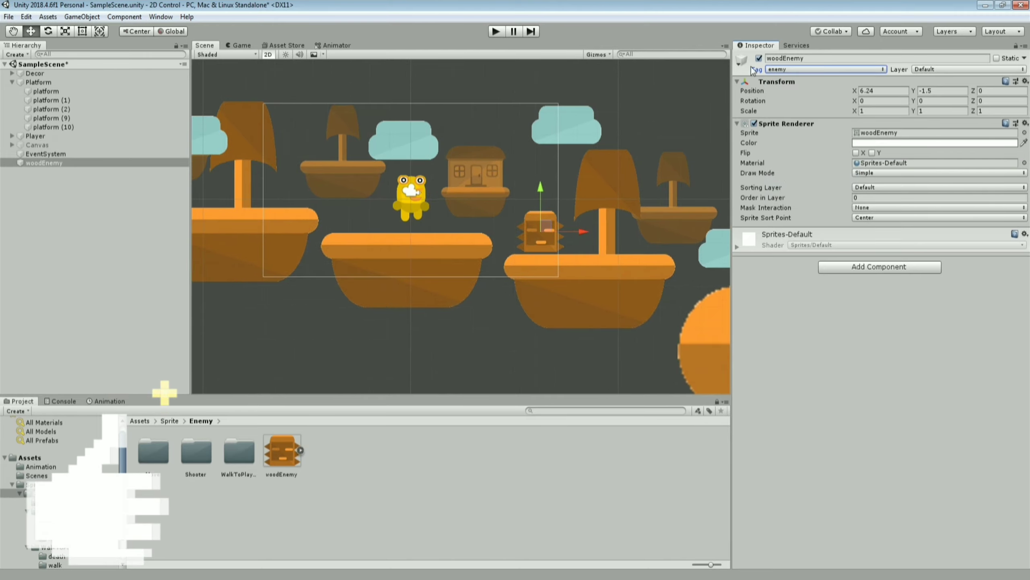
Step: Add a trigger Box Collider 2D to woodEnemy and nudge it down to Y -1.71
{"action": "left_click", "coordinate": [852, 267]}
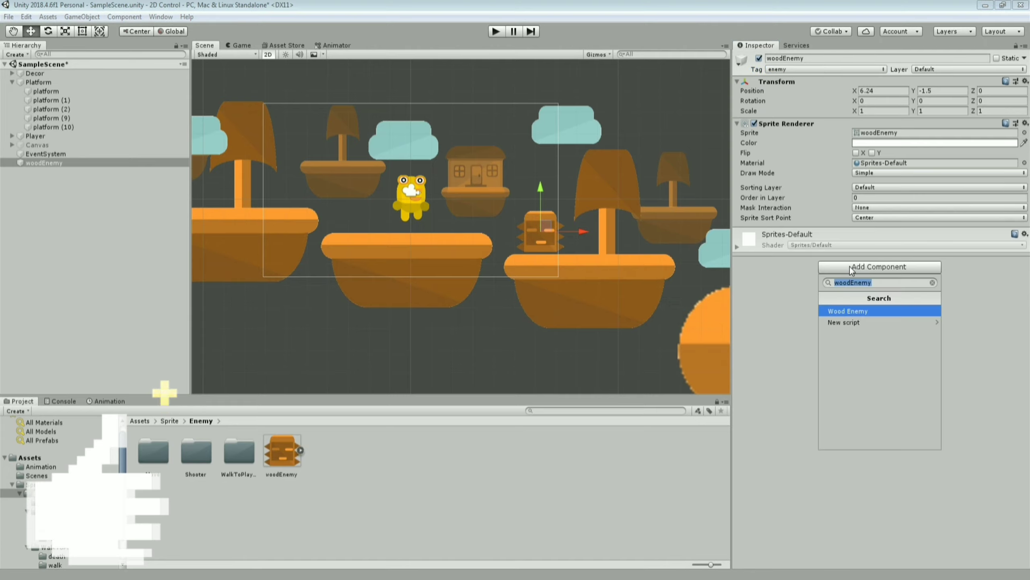
{"action": "type", "text": "box"}
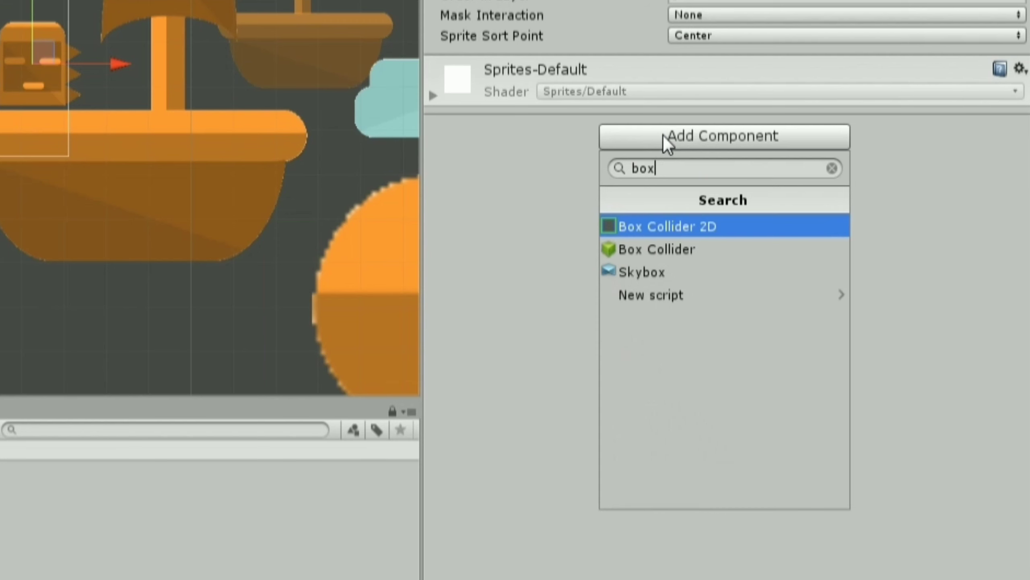
{"action": "key", "text": "Return"}
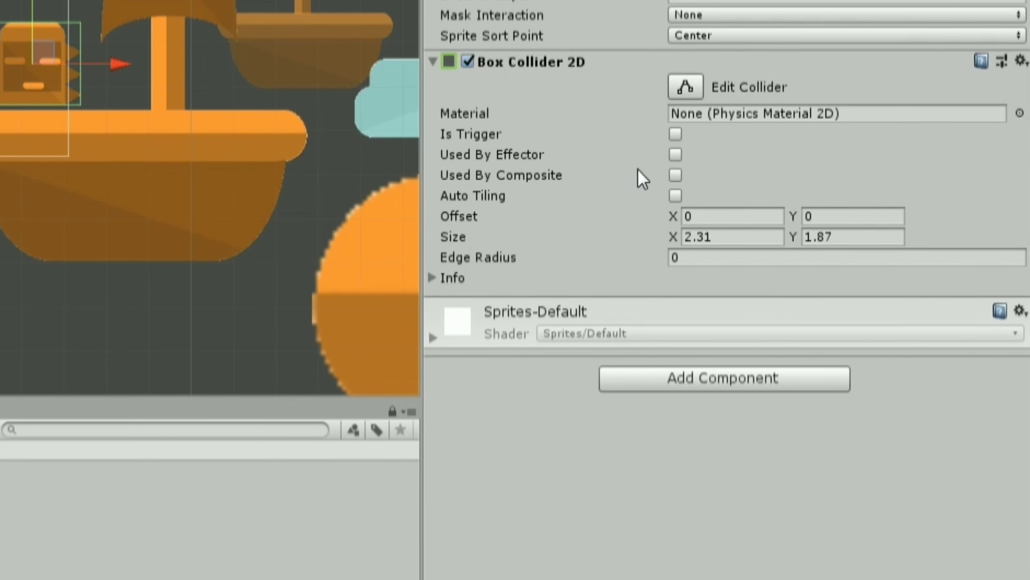
{"action": "left_click", "coordinate": [676, 135]}
{"action": "left_click_drag", "start_coordinate": [541, 188], "coordinate": [541, 193]}
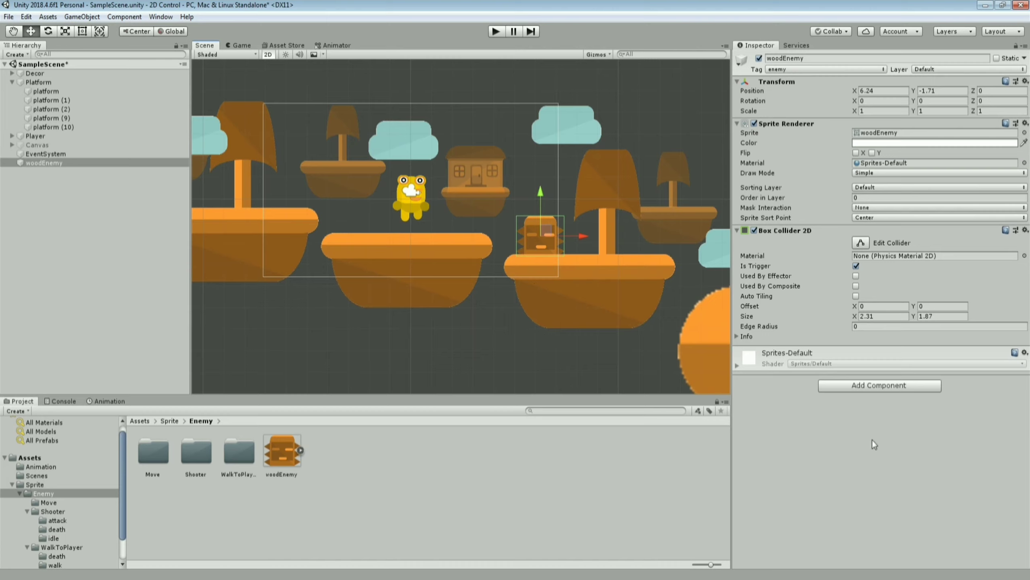
Step: Append the expression -1/5 to woodEnemy's Position Y value to lower it
{"action": "left_click", "coordinate": [885, 386]}
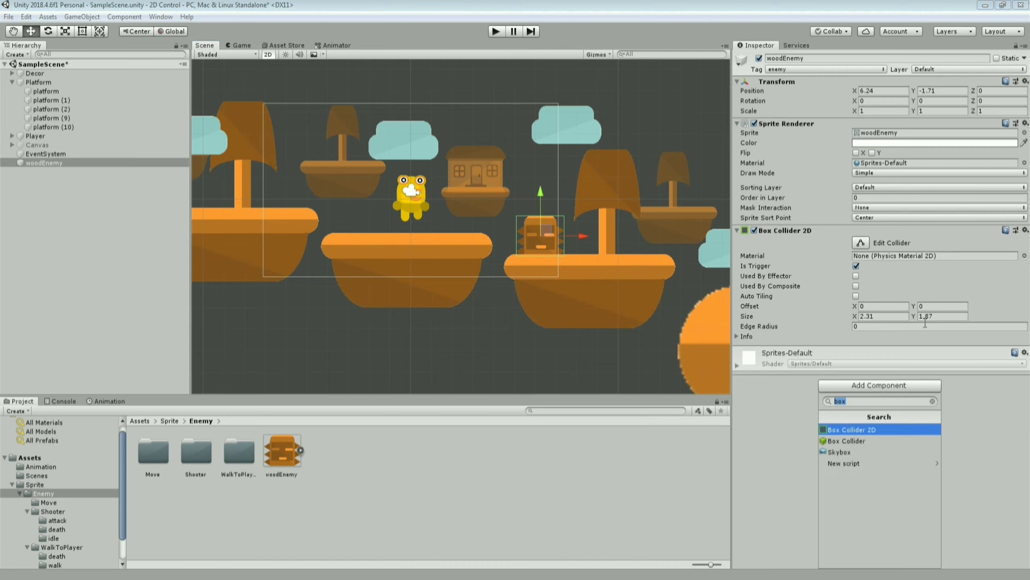
{"action": "type", "text": "wo"}
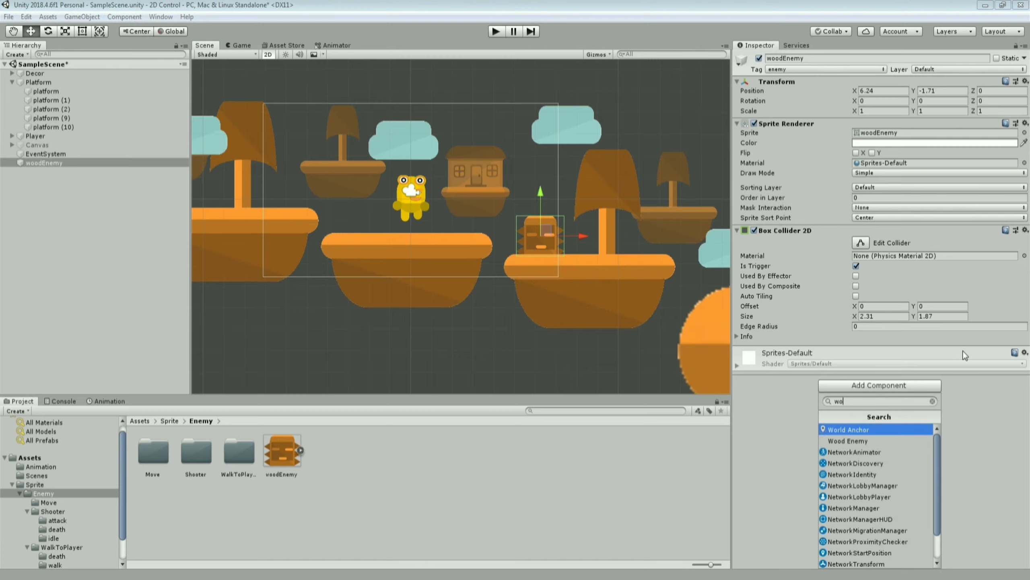
{"action": "type", "text": "odE"}
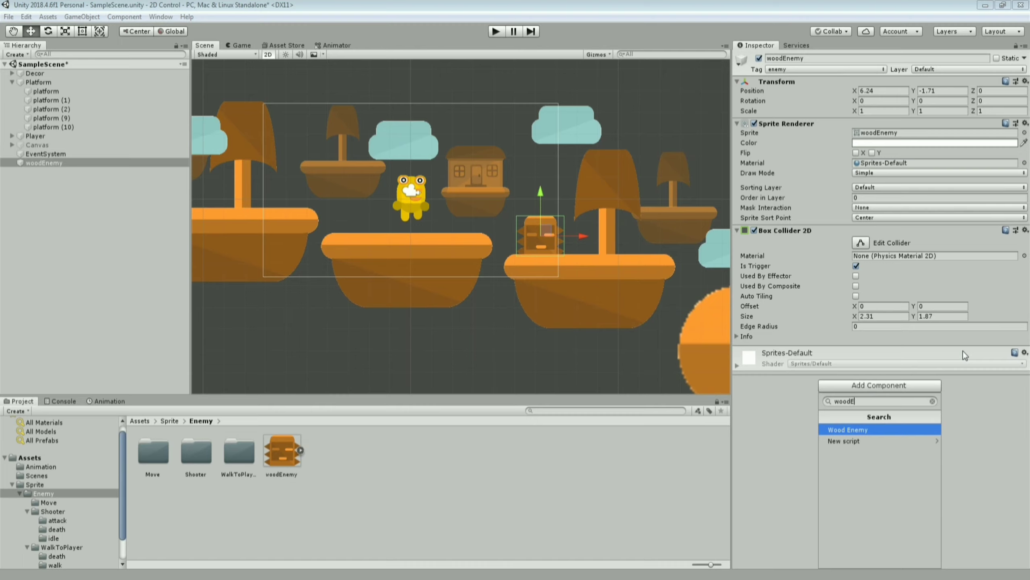
{"action": "type", "text": "nemy"}
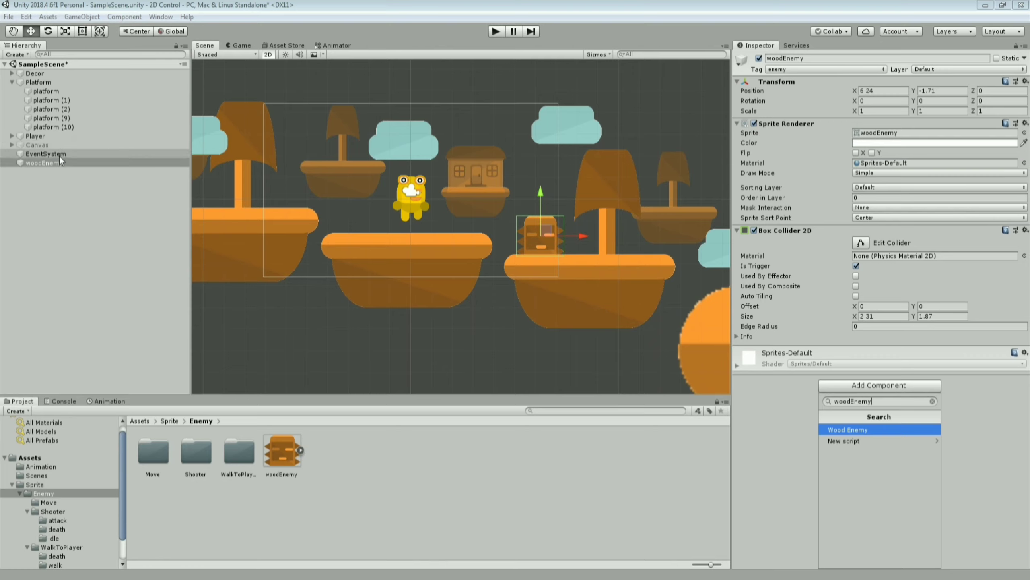
{"action": "left_click", "coordinate": [951, 93]}
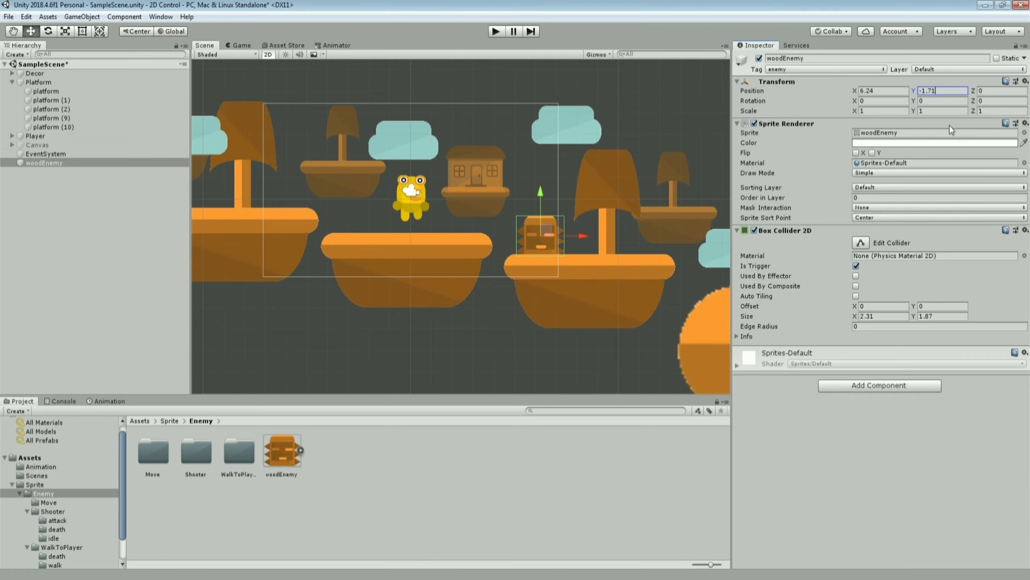
{"action": "type", "text": "-1/"}
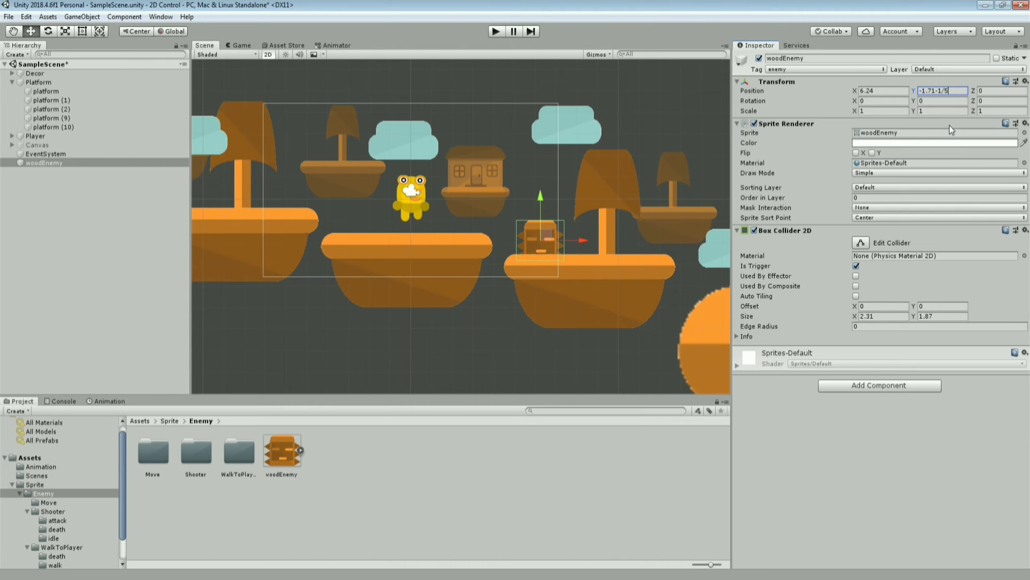
{"action": "type", "text": "5"}
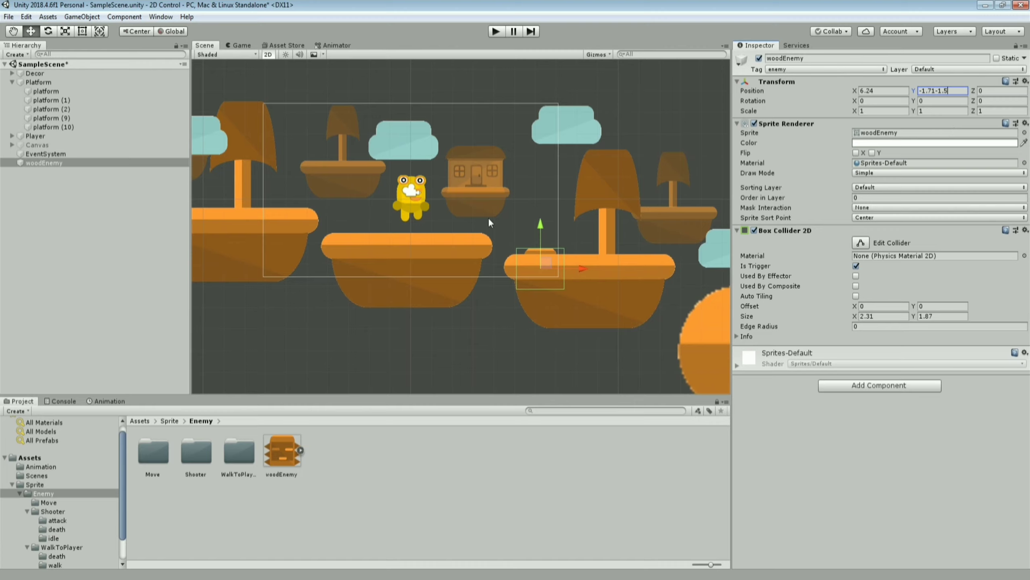
Step: Move the Player right onto the house, then undo that move
{"action": "middle_click_drag", "start_coordinate": [583, 284], "coordinate": [544, 284]}
{"action": "left_click", "coordinate": [375, 194]}
{"action": "scroll", "coordinate": [375, 194], "scroll_direction": "up", "scroll_amount": 1}
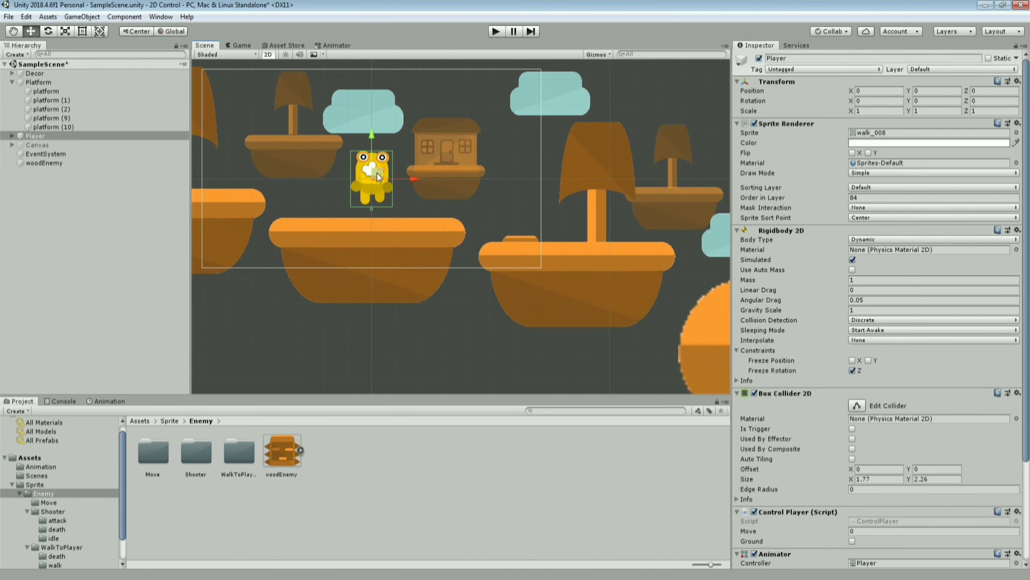
{"action": "left_click_drag", "start_coordinate": [375, 191], "coordinate": [472, 198]}
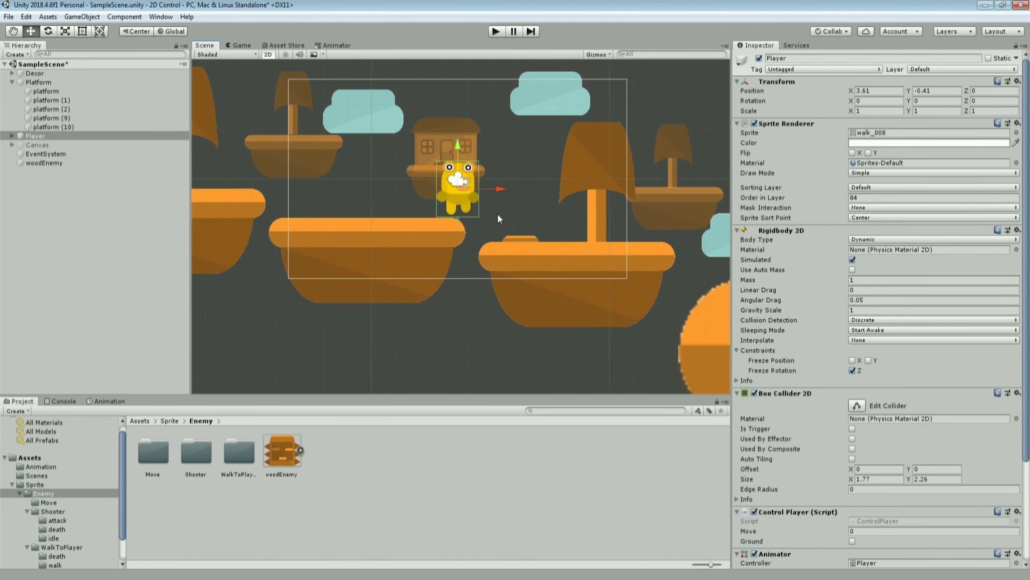
{"action": "key", "text": "ctrl+z"}
Step: Add 1.5 to woodEnemy's Position Y so it stands on the platform
{"action": "left_click", "coordinate": [109, 162]}
{"action": "left_click", "coordinate": [963, 91]}
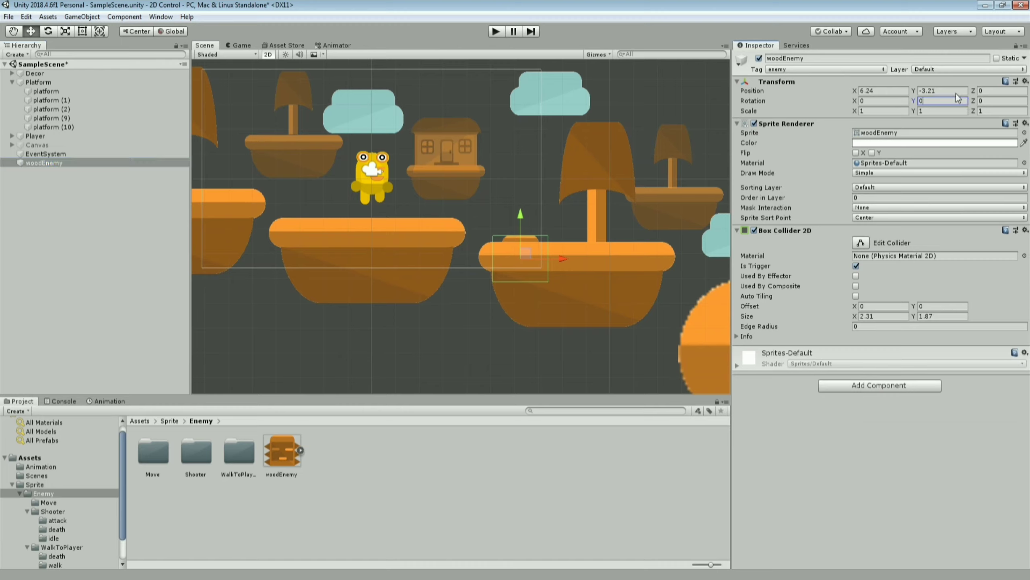
{"action": "left_click", "coordinate": [964, 90]}
{"action": "type", "text": "1.5"}
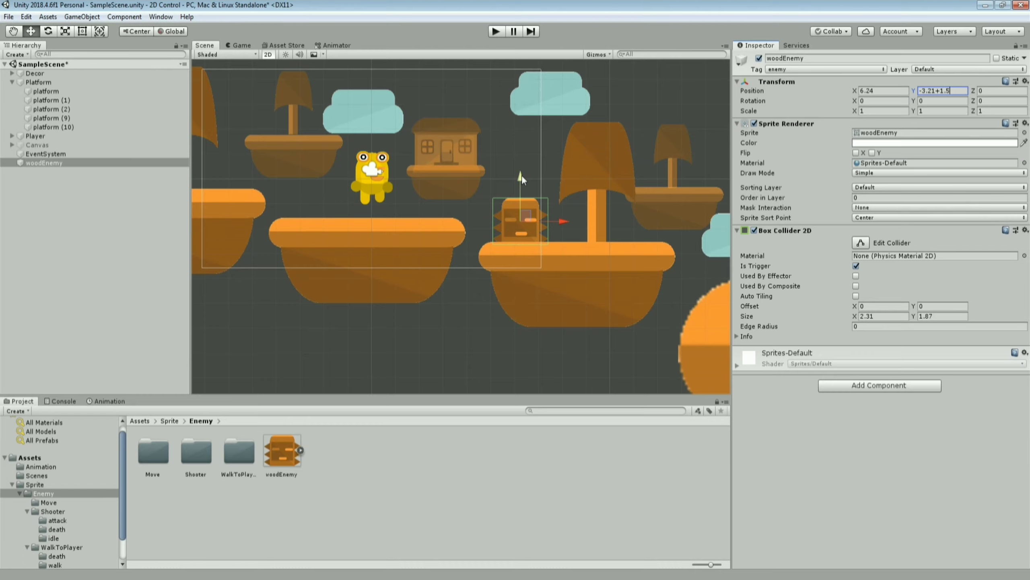
{"action": "key", "text": "Return"}
Step: Reselect woodEnemy and start an Add Component search with 't'
{"action": "left_click", "coordinate": [72, 170]}
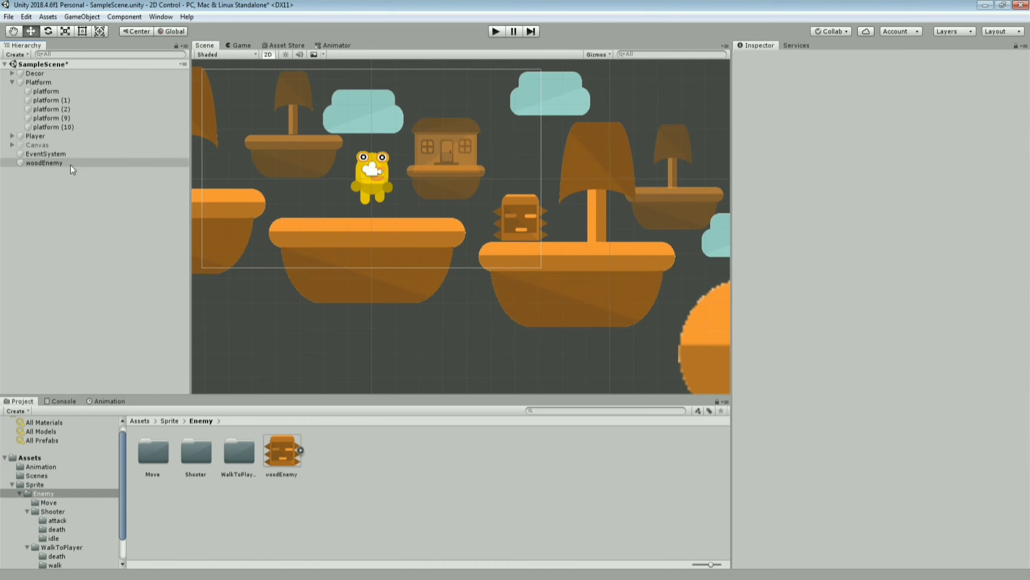
{"action": "left_click", "coordinate": [71, 164]}
{"action": "left_click", "coordinate": [900, 386]}
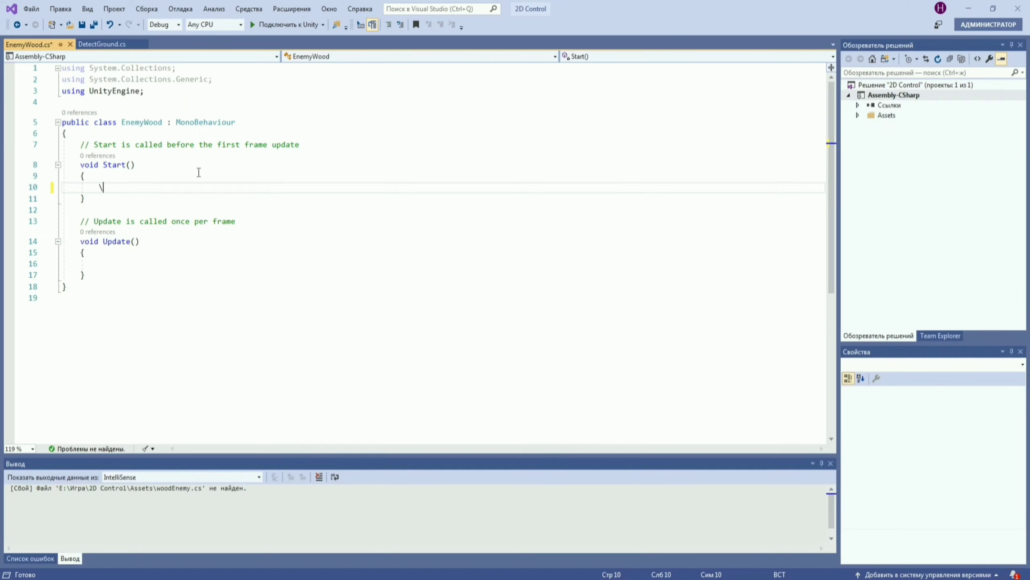
{"action": "type", "text": "t"}
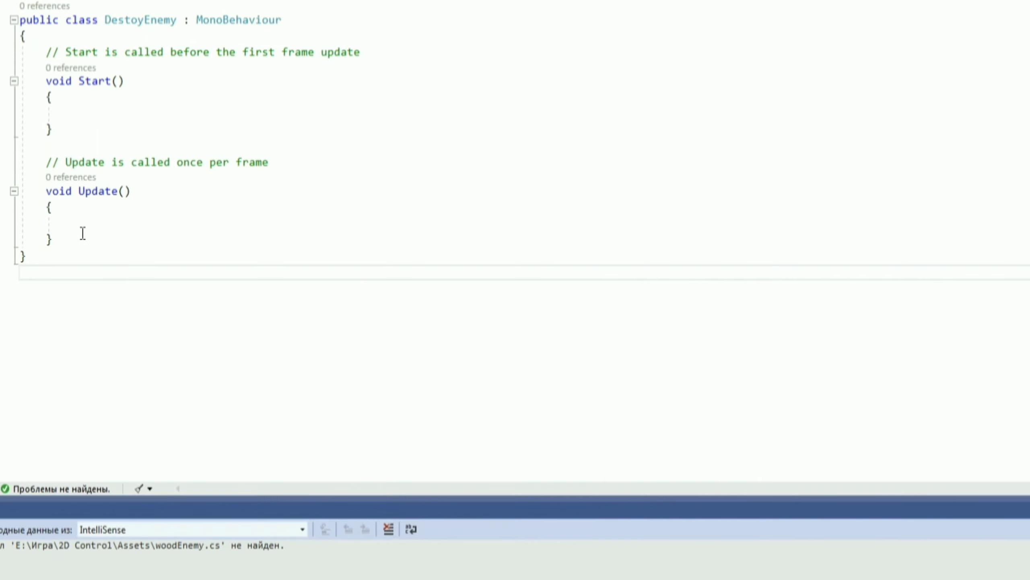
Step: Start a new line below the Update method for the OnTriggerEnter2D handler
{"action": "left_click", "coordinate": [82, 234]}
{"action": "key", "text": "Return"}
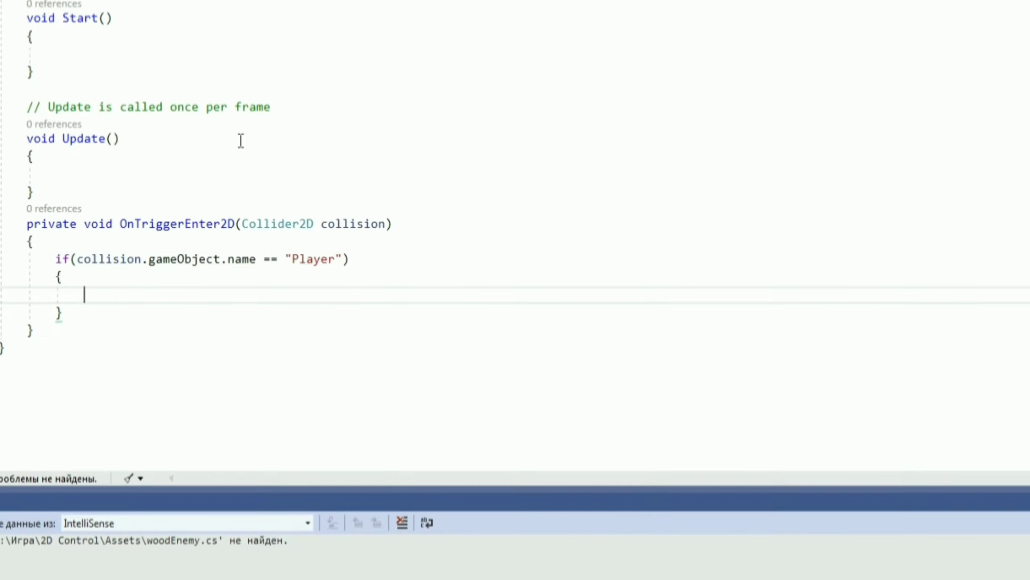
Step: Write Destroy(gameObject); inside the Player name check of OnTriggerEnter2D
{"action": "left_click", "coordinate": [104, 246]}
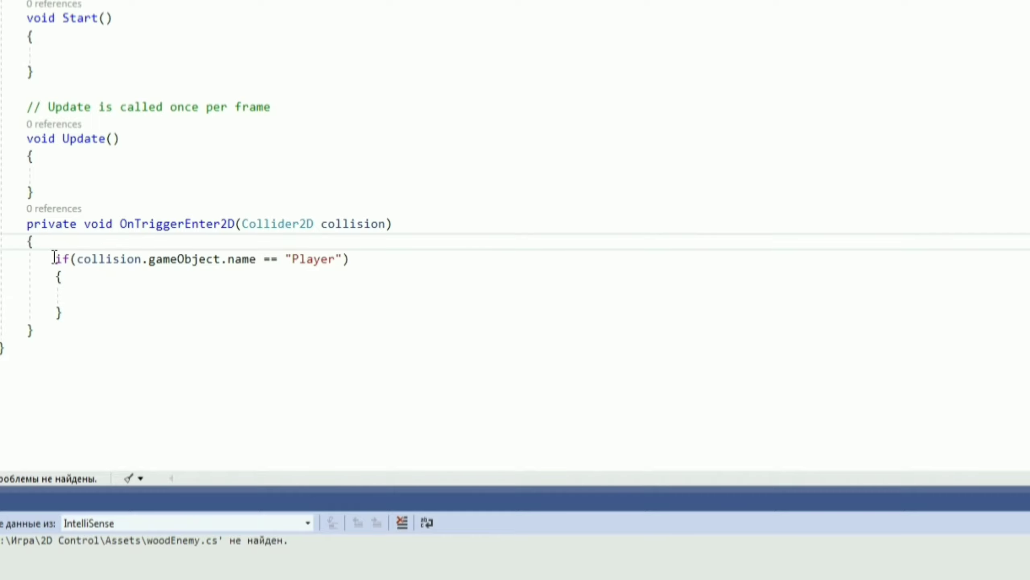
{"action": "left_click_drag", "start_coordinate": [55, 259], "coordinate": [99, 259]}
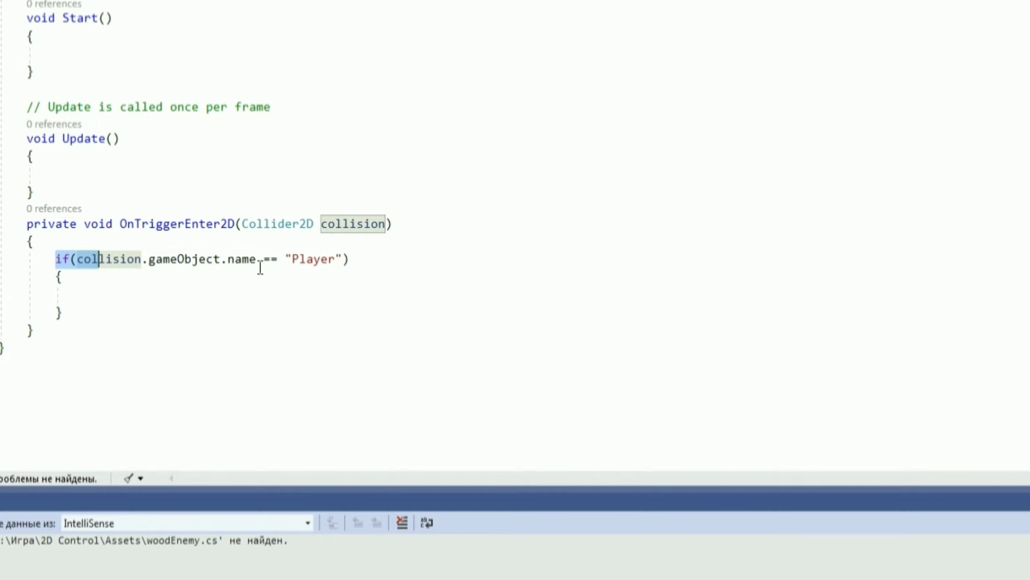
{"action": "double_click", "coordinate": [321, 260]}
{"action": "left_click", "coordinate": [162, 292]}
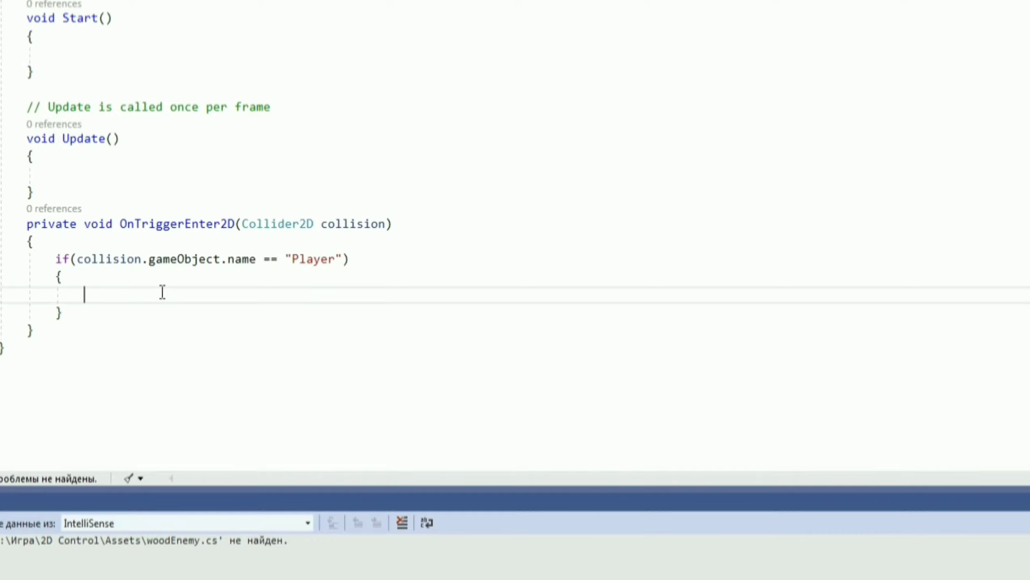
{"action": "type", "text": "Des"}
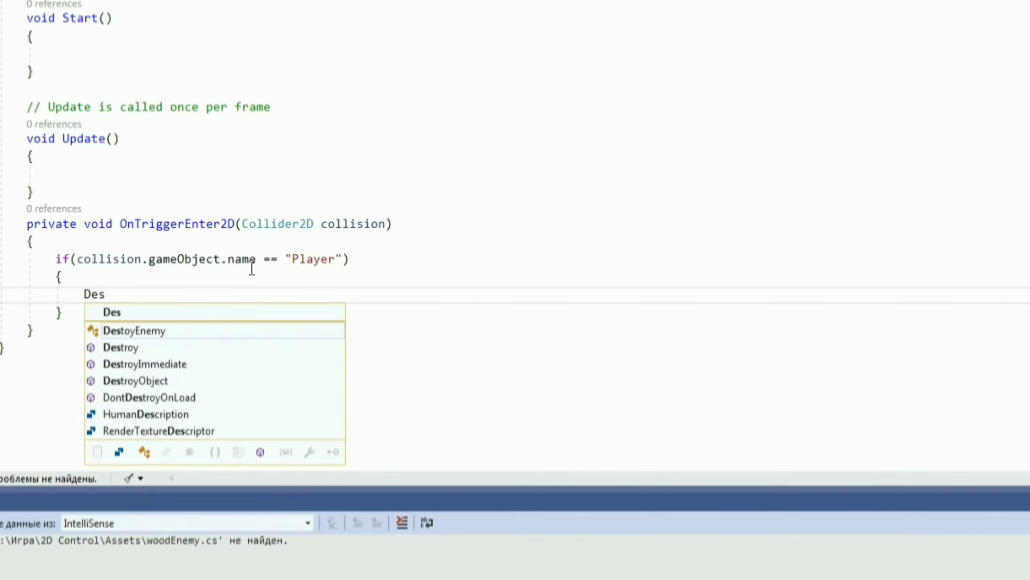
{"action": "key", "text": "Down"}
{"action": "key", "text": "Tab"}
{"action": "type", "text": "("}
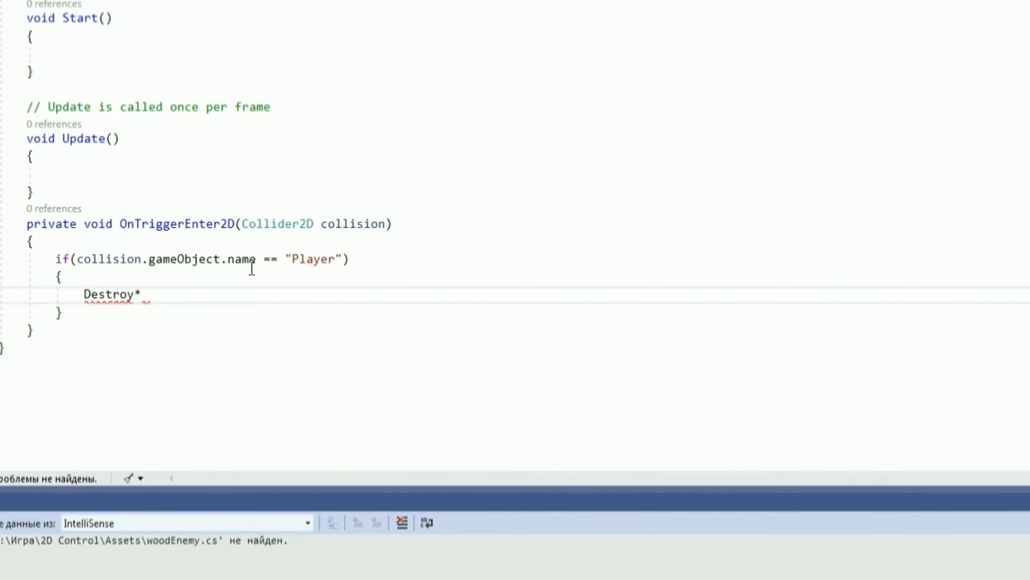
{"action": "type", "text": "ga"}
{"action": "key", "text": "Down"}
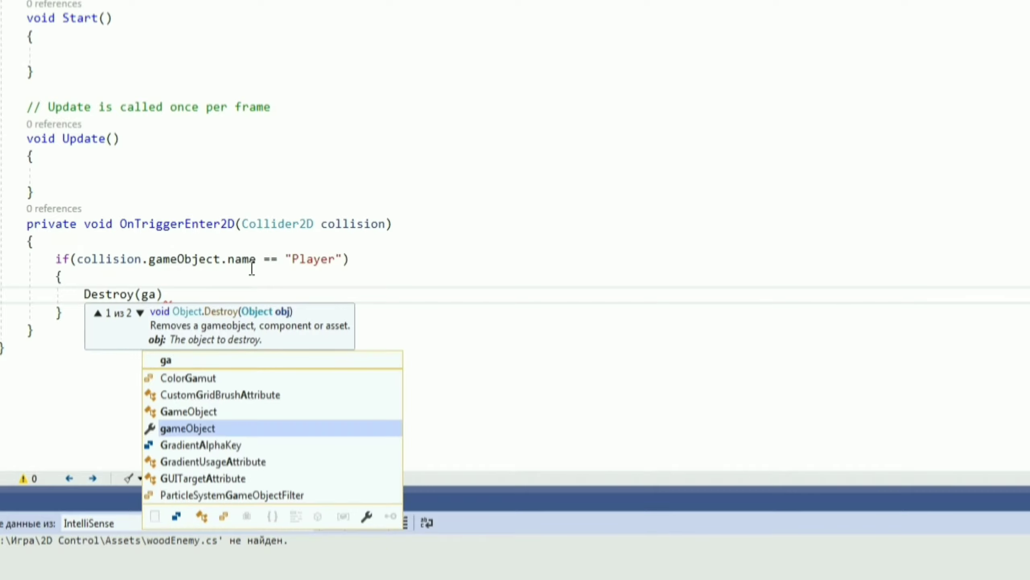
{"action": "key", "text": "Tab"}
{"action": "type", "text": ");"}
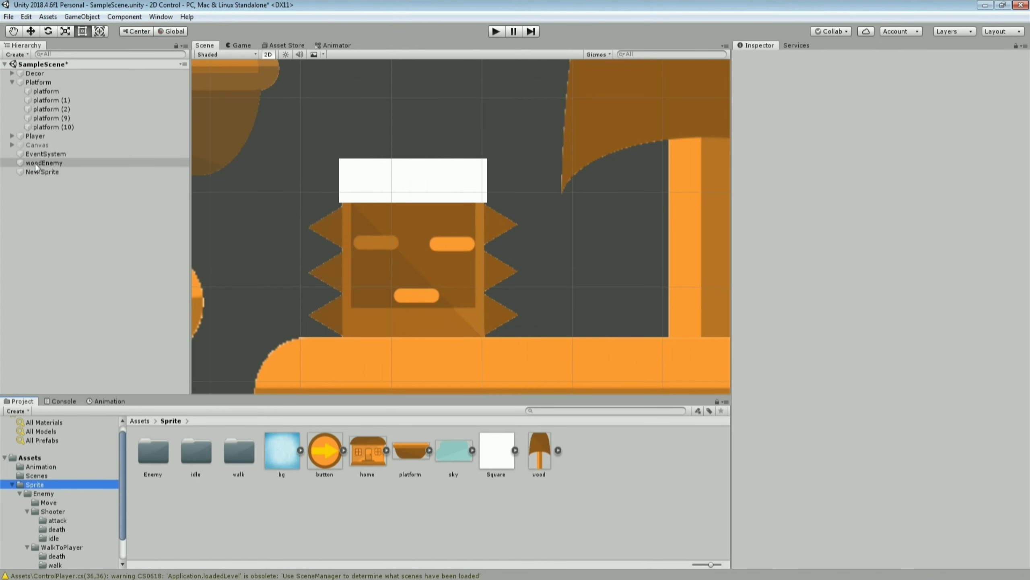
{"action": "left_click", "coordinate": [57, 171]}
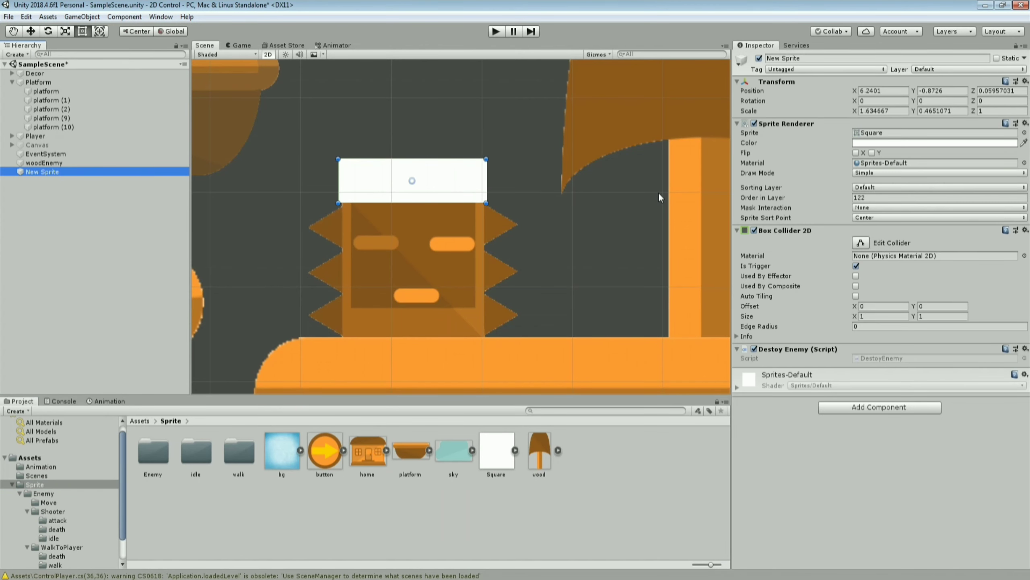
Step: Rename New Sprite to DestoyWood and remove its Sprite Renderer component
{"action": "left_click", "coordinate": [823, 58]}
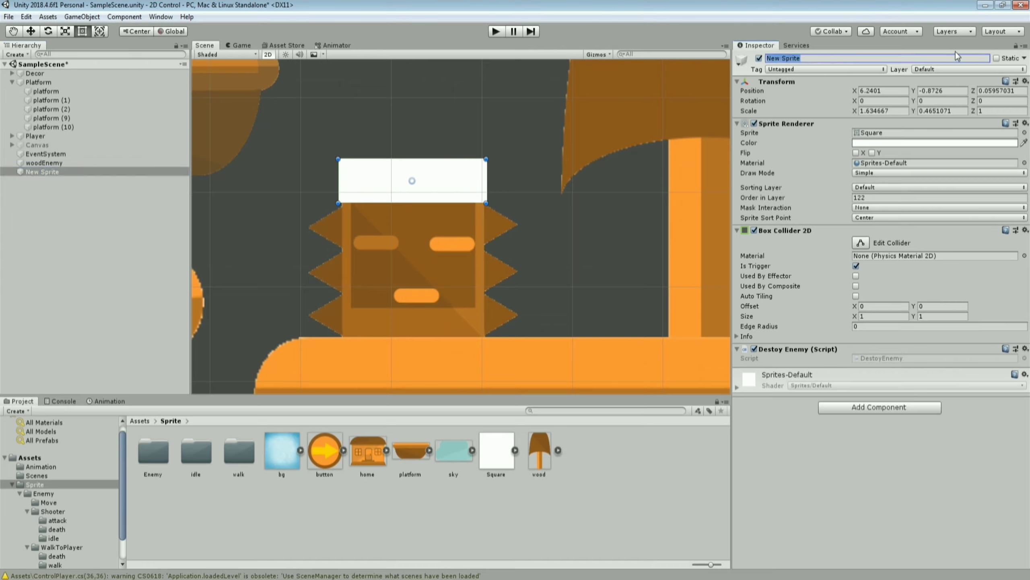
{"action": "type", "text": "S"}
{"action": "type", "text": "Wood"}
{"action": "left_click", "coordinate": [1025, 124]}
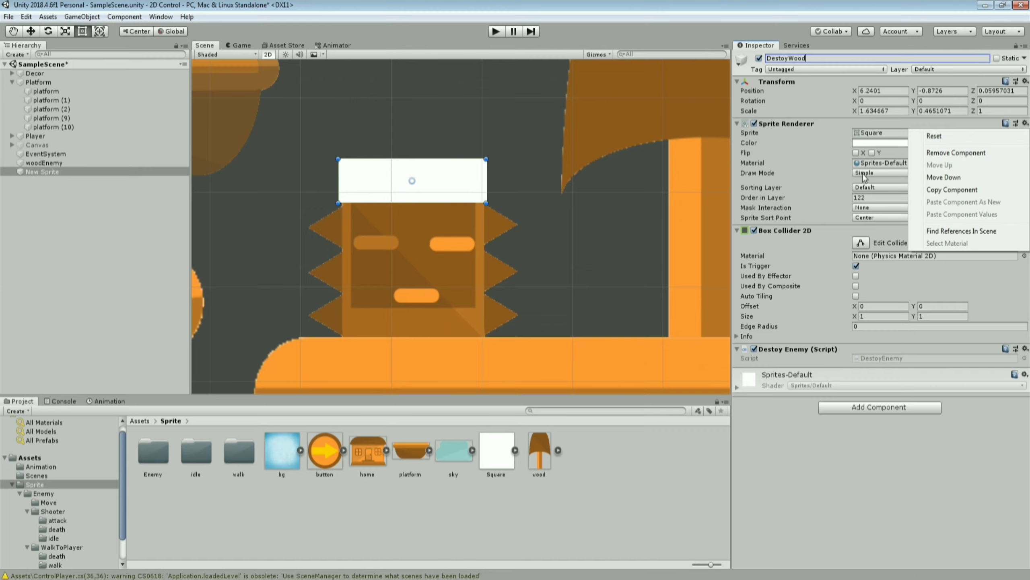
{"action": "left_click", "coordinate": [954, 154]}
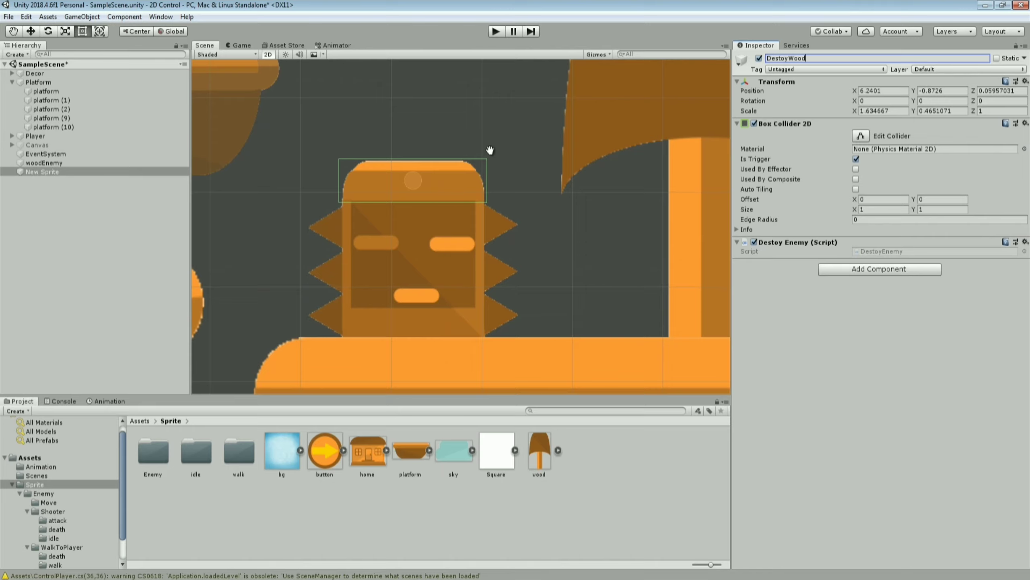
Step: Nest woodEnemy under DestoyWood in the Hierarchy and show the Game view
{"action": "middle_click_drag", "start_coordinate": [490, 151], "coordinate": [533, 128]}
{"action": "left_click", "coordinate": [70, 198]}
{"action": "left_click", "coordinate": [67, 163]}
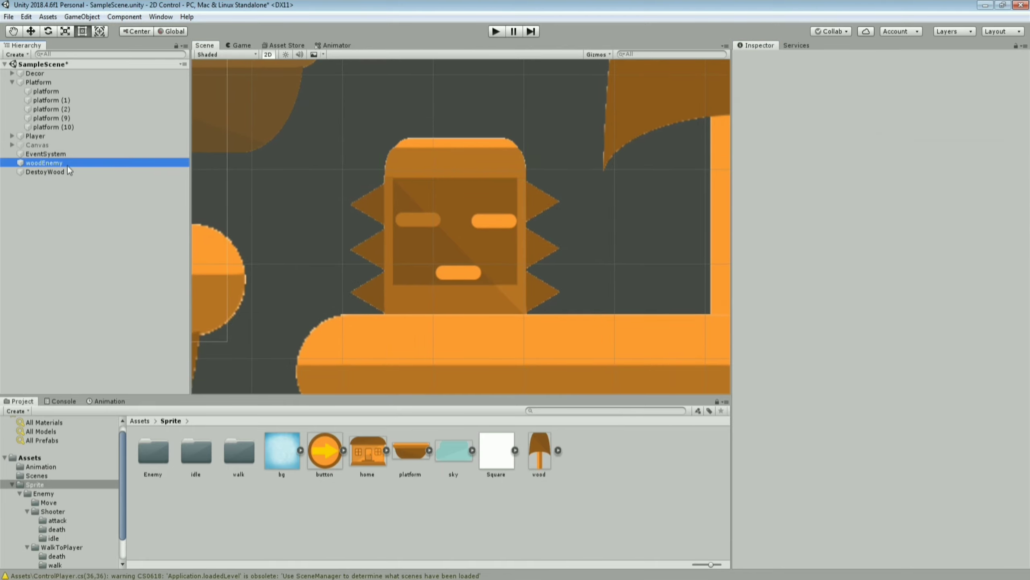
{"action": "left_click_drag", "start_coordinate": [68, 165], "coordinate": [68, 171]}
{"action": "left_click", "coordinate": [51, 162]}
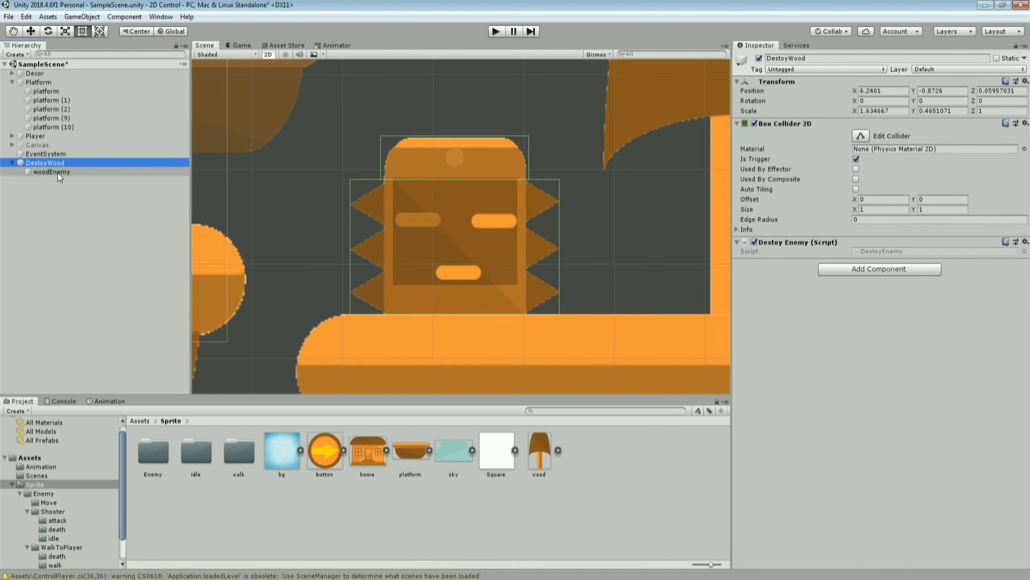
{"action": "scroll", "coordinate": [416, 215], "scroll_direction": "down", "scroll_amount": 3}
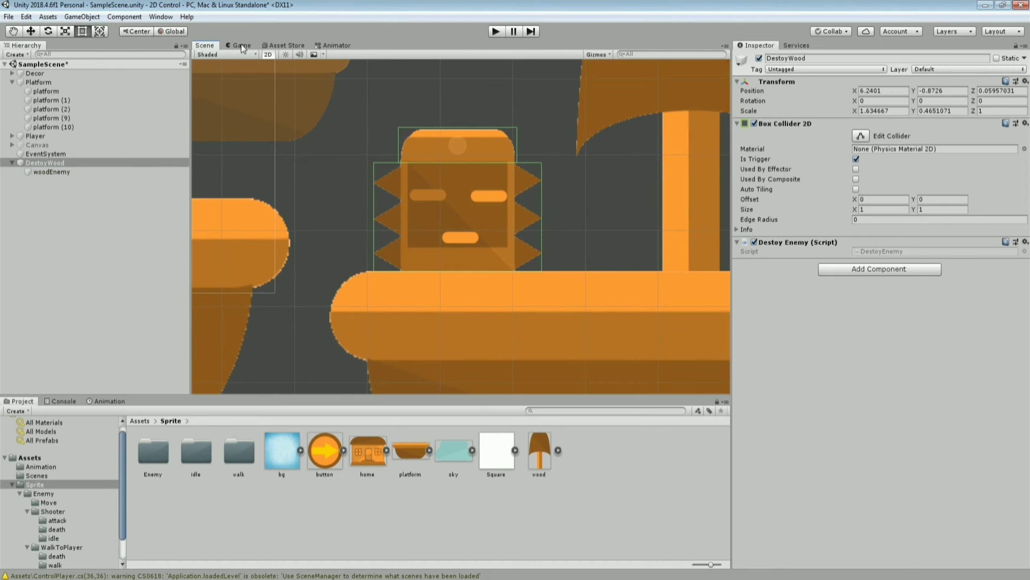
{"action": "left_click", "coordinate": [242, 43]}
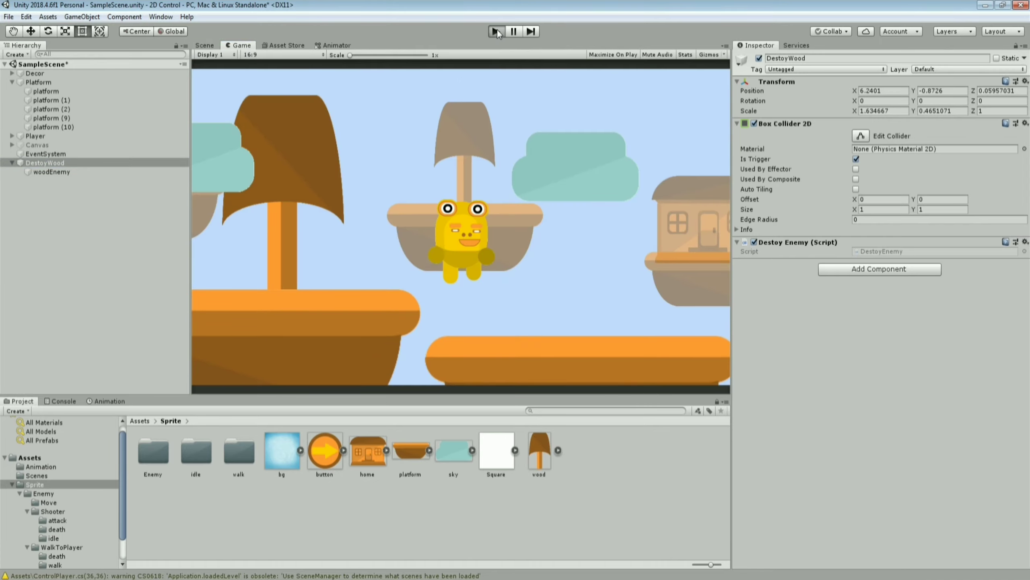
{"action": "left_click", "coordinate": [497, 31]}
{"action": "key", "text": "Right"}
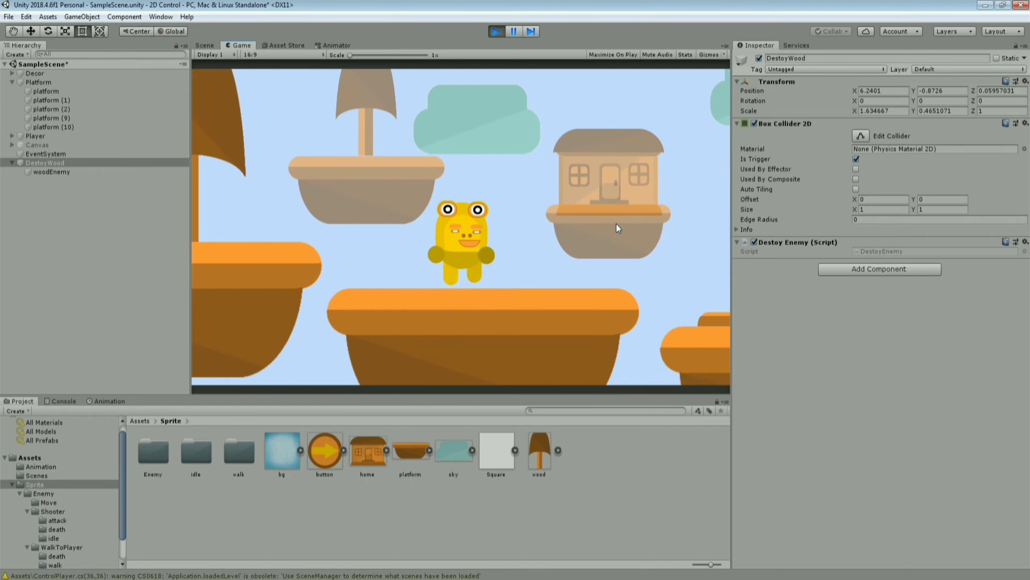
{"action": "key", "text": "space"}
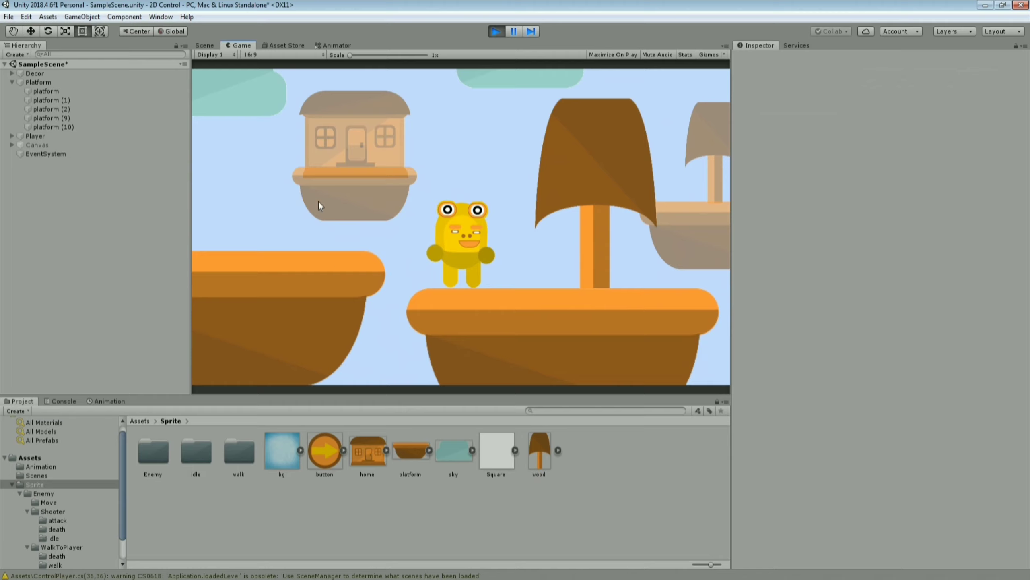
{"action": "left_click", "coordinate": [498, 29]}
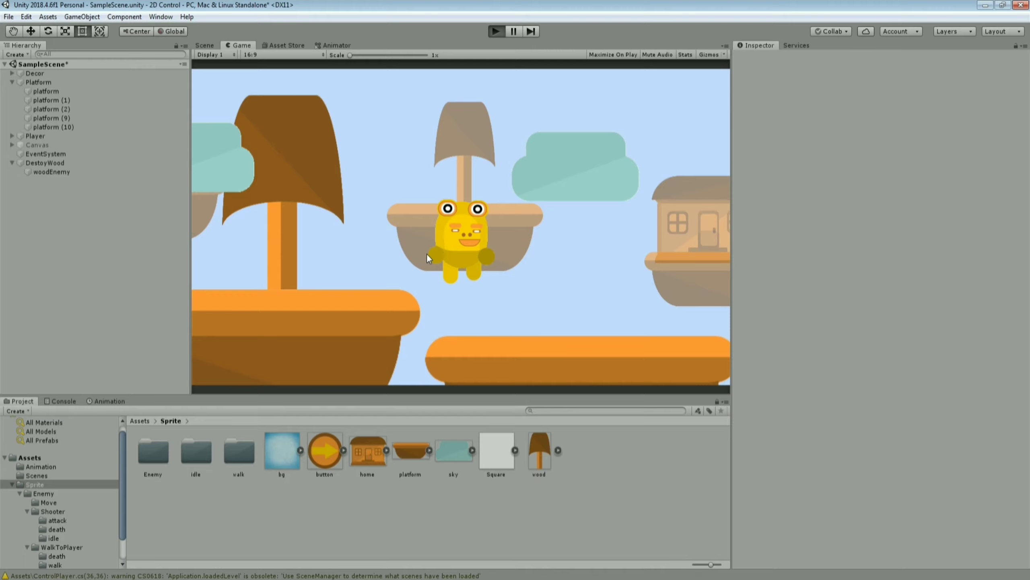
{"action": "key", "text": "ctrl+p"}
{"action": "key", "text": "Right"}
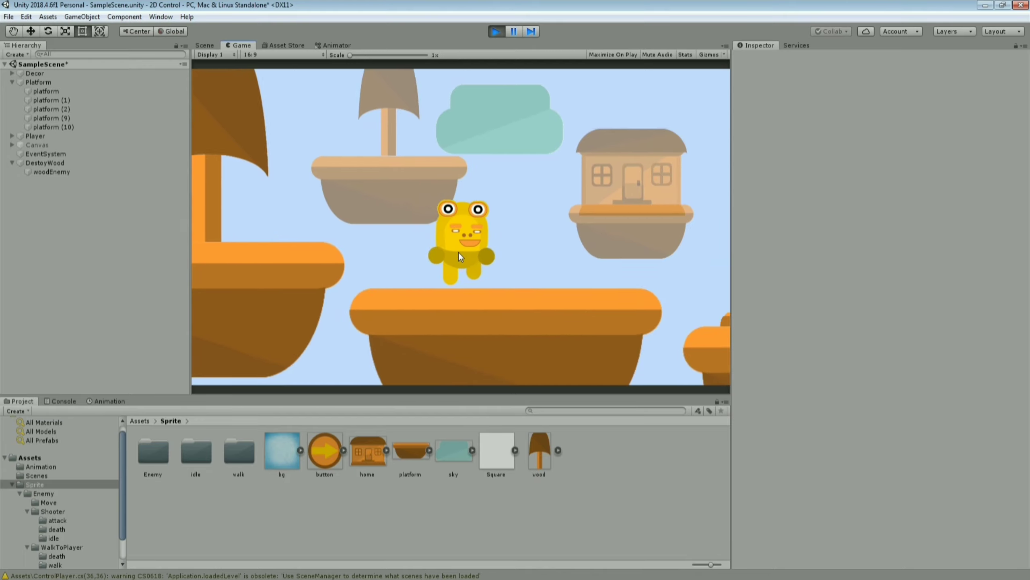
{"action": "key", "text": "Right"}
{"action": "key", "text": "space"}
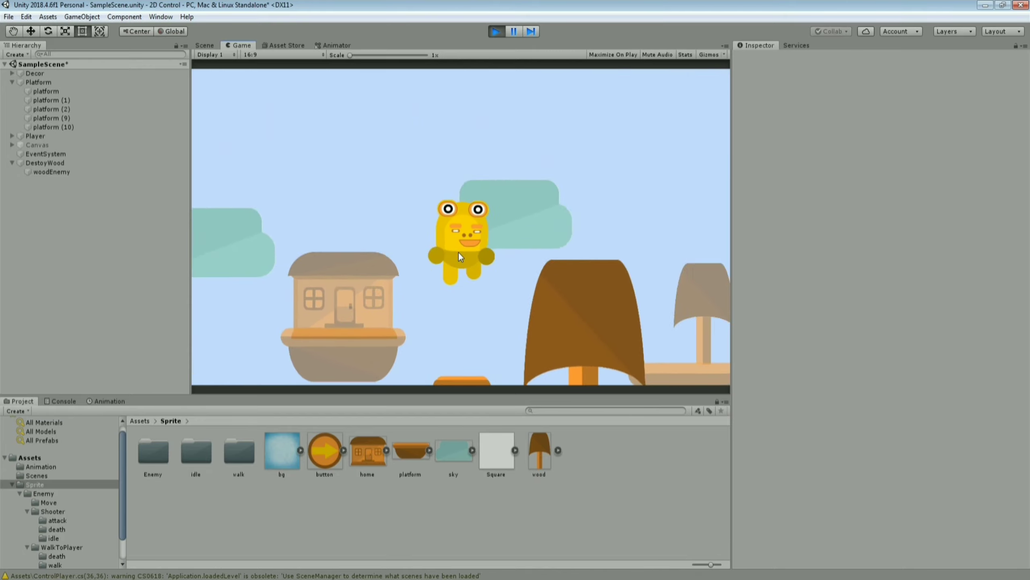
{"action": "key", "text": "Right"}
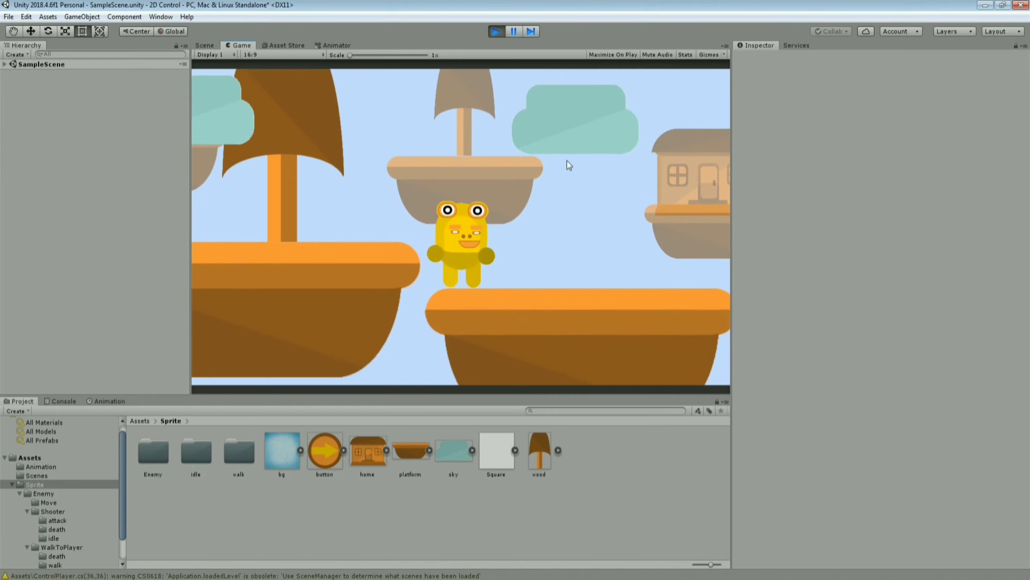
{"action": "left_click", "coordinate": [498, 32]}
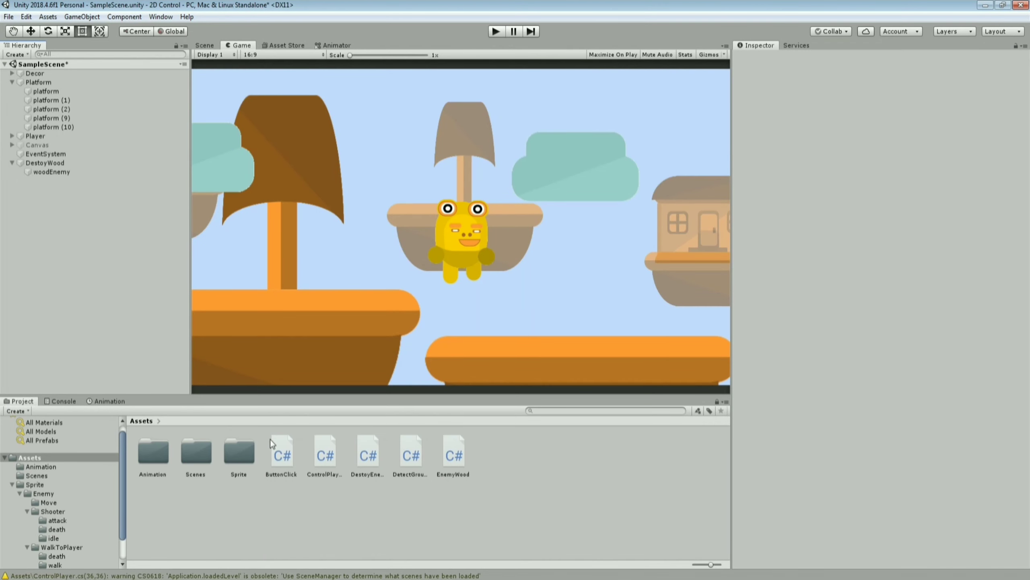
Step: Create a new folder in Assets named Prefab
{"action": "right_click", "coordinate": [223, 511]}
{"action": "mouse_move", "coordinate": [264, 243]}
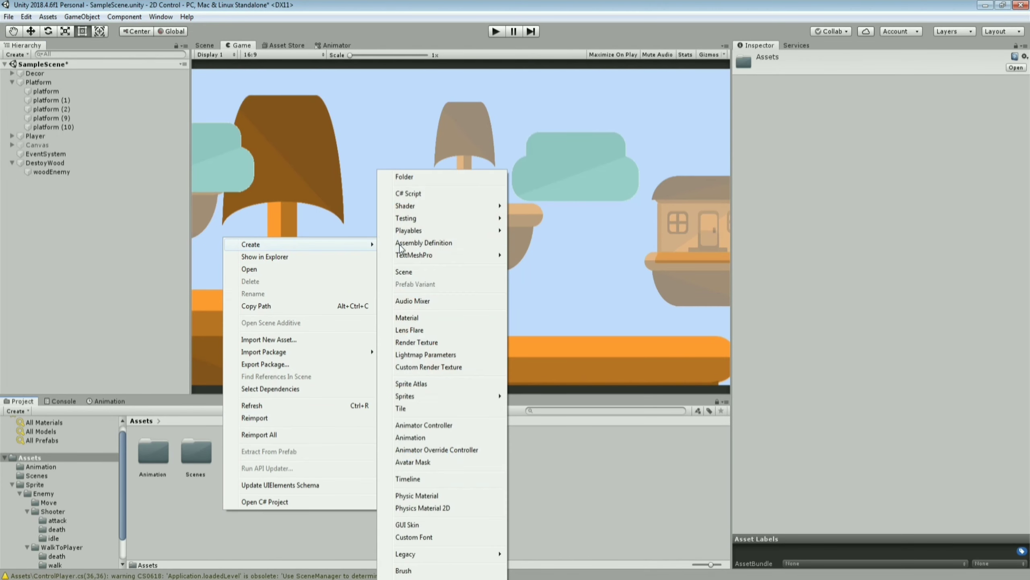
{"action": "left_click", "coordinate": [447, 185]}
{"action": "type", "text": "Prefab"}
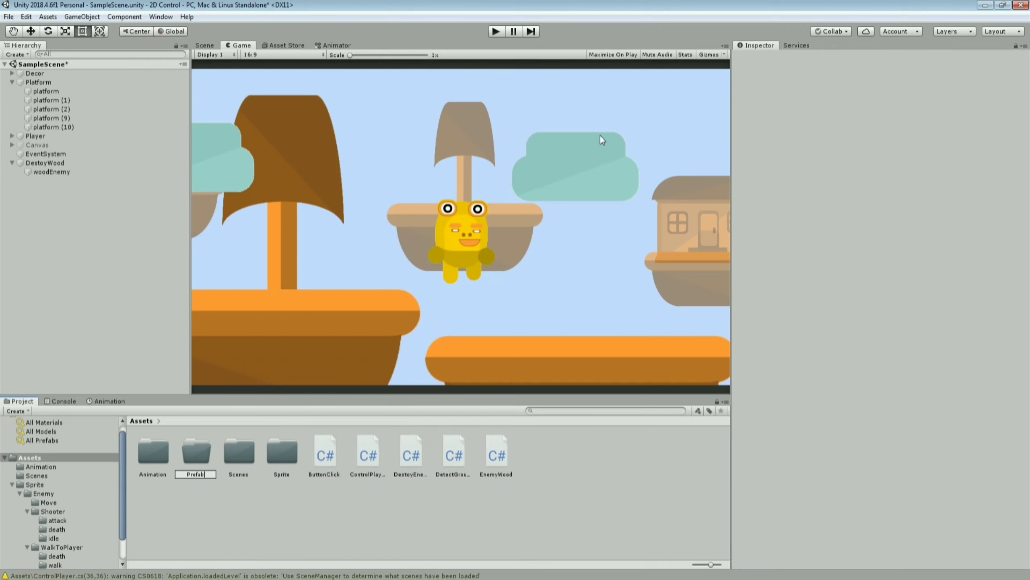
{"action": "key", "text": "Return"}
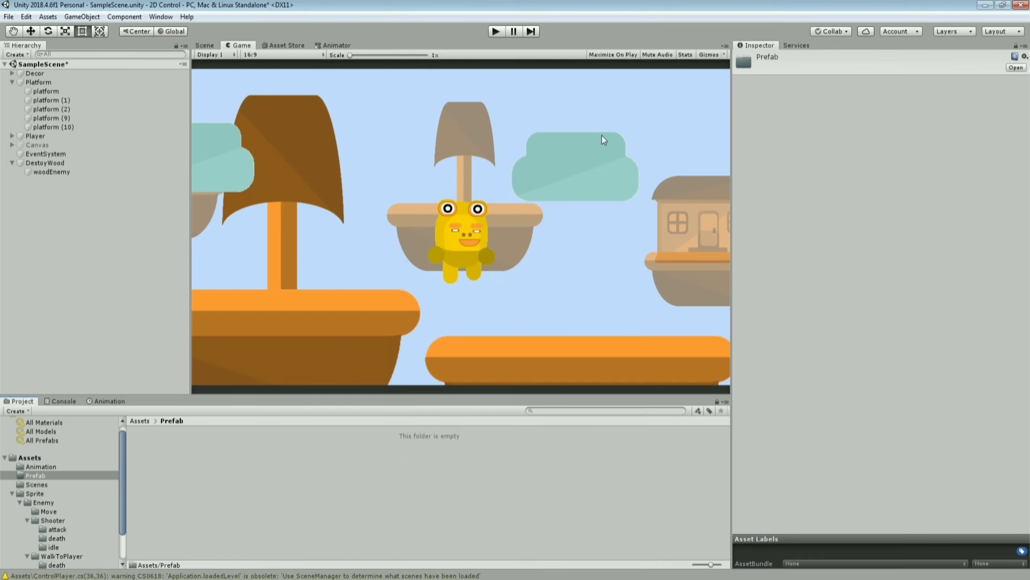
Step: Save DestoyWood as a prefab in the Prefab folder and delete it from the scene
{"action": "left_click", "coordinate": [47, 163]}
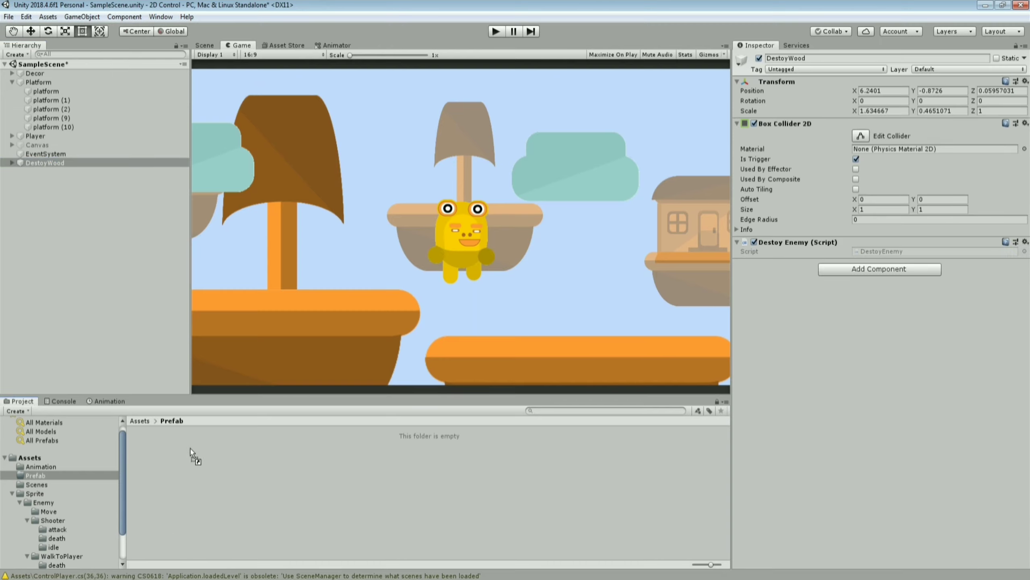
{"action": "left_click_drag", "start_coordinate": [27, 163], "coordinate": [195, 483]}
{"action": "left_click", "coordinate": [35, 165]}
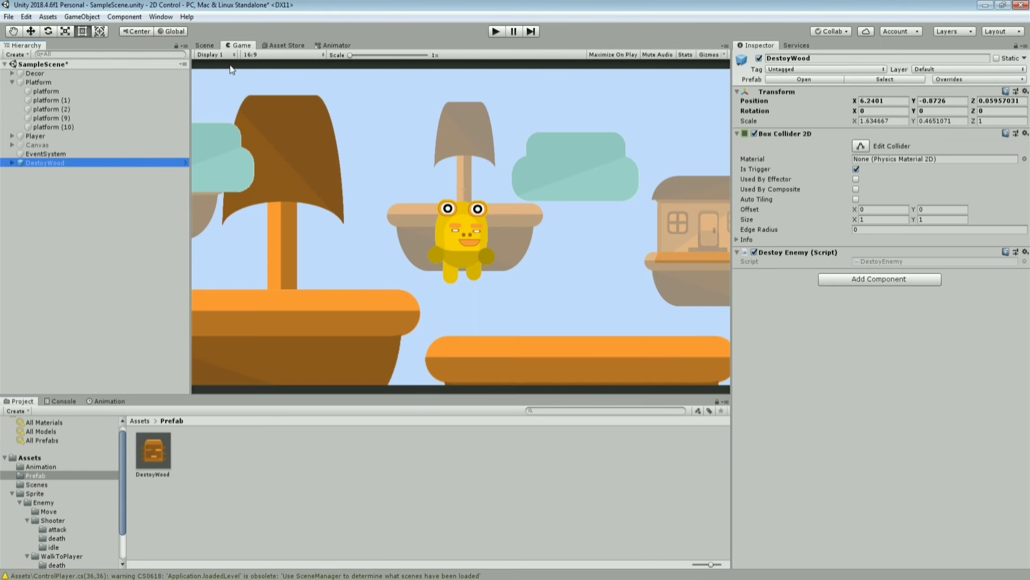
{"action": "key", "text": "Delete"}
Step: Place a DestoyWood prefab copy on the left platform, then delete it and the remaining DestoyWood
{"action": "left_click", "coordinate": [205, 45]}
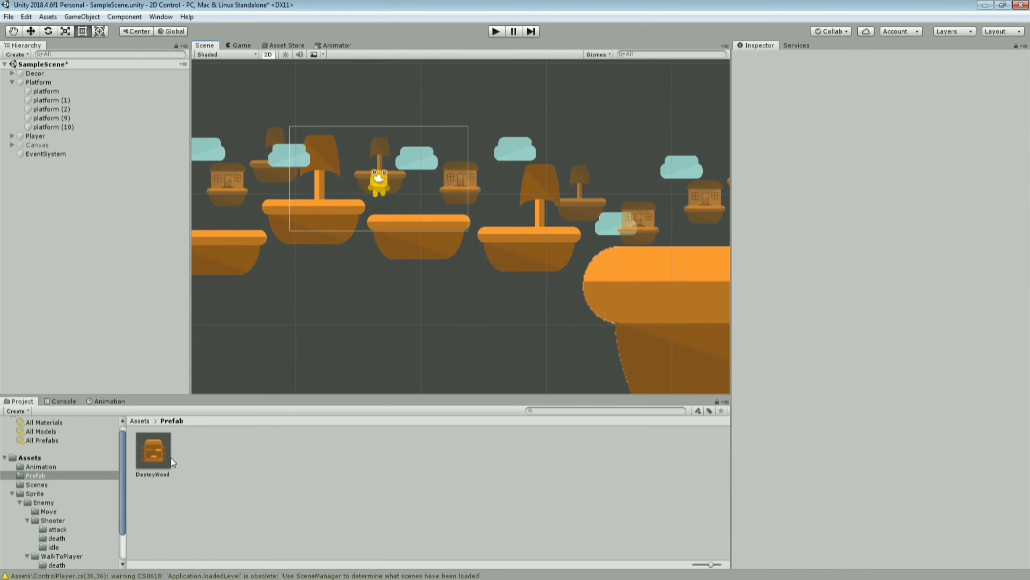
{"action": "left_click_drag", "start_coordinate": [150, 460], "coordinate": [505, 213]}
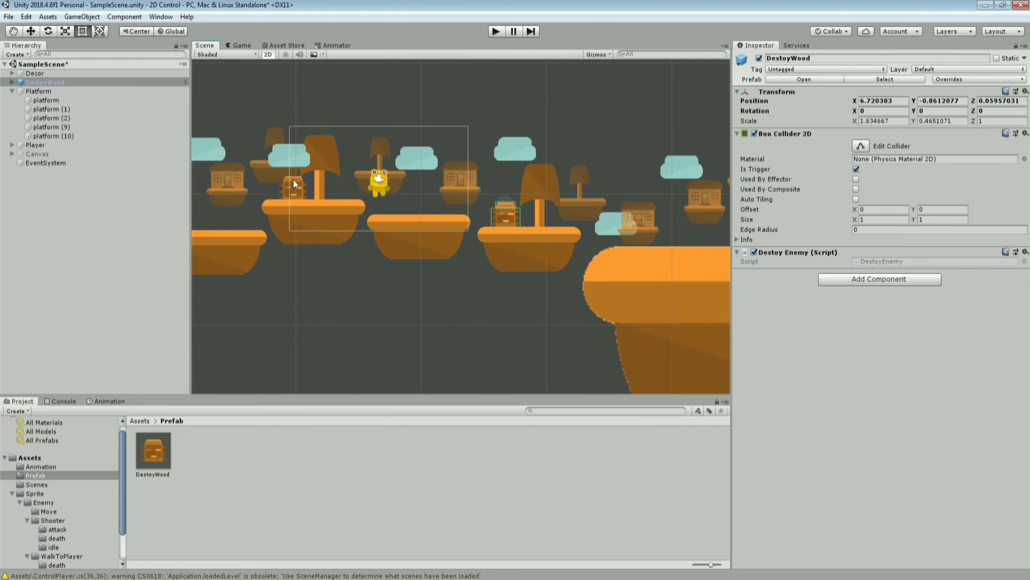
{"action": "left_click_drag", "start_coordinate": [293, 179], "coordinate": [293, 179]}
{"action": "mouse_move", "coordinate": [329, 180]}
{"action": "middle_mouse_down"}
{"action": "mouse_move", "coordinate": [416, 242]}
{"action": "mouse_move", "coordinate": [326, 165]}
{"action": "middle_mouse_up"}
{"action": "key", "text": "Delete"}
{"action": "left_click", "coordinate": [85, 81]}
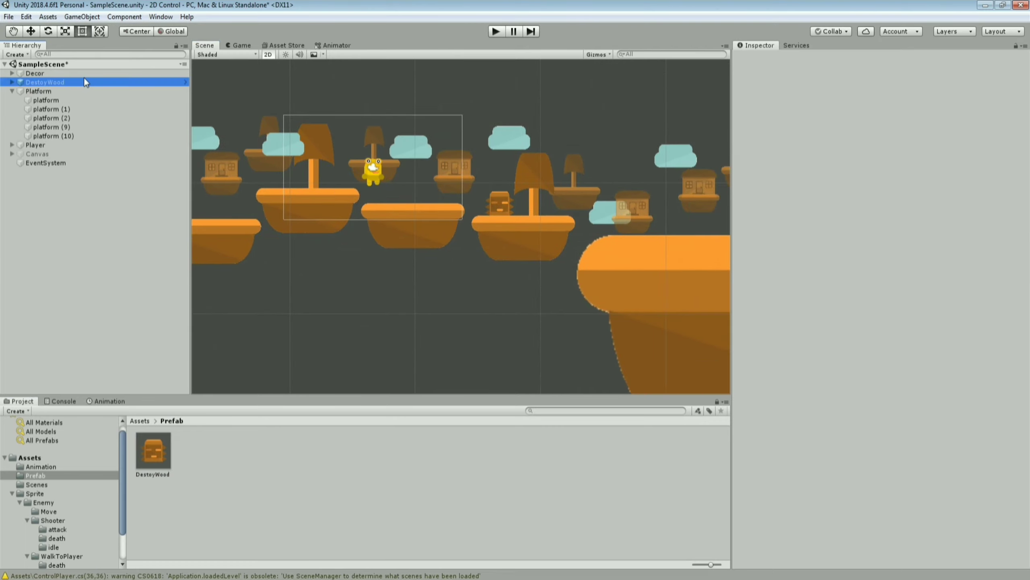
{"action": "key", "text": "Delete"}
{"action": "left_click", "coordinate": [140, 421]}
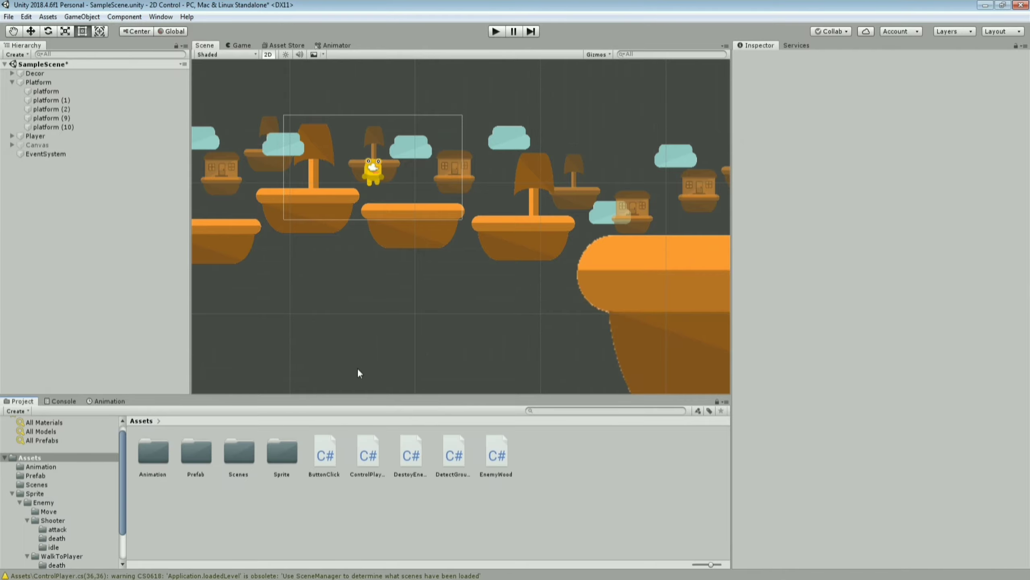
Step: Open the Sprite > Enemy > Move folder of walk sprites
{"action": "middle_click_drag", "start_coordinate": [358, 368], "coordinate": [395, 281]}
{"action": "double_click", "coordinate": [276, 461]}
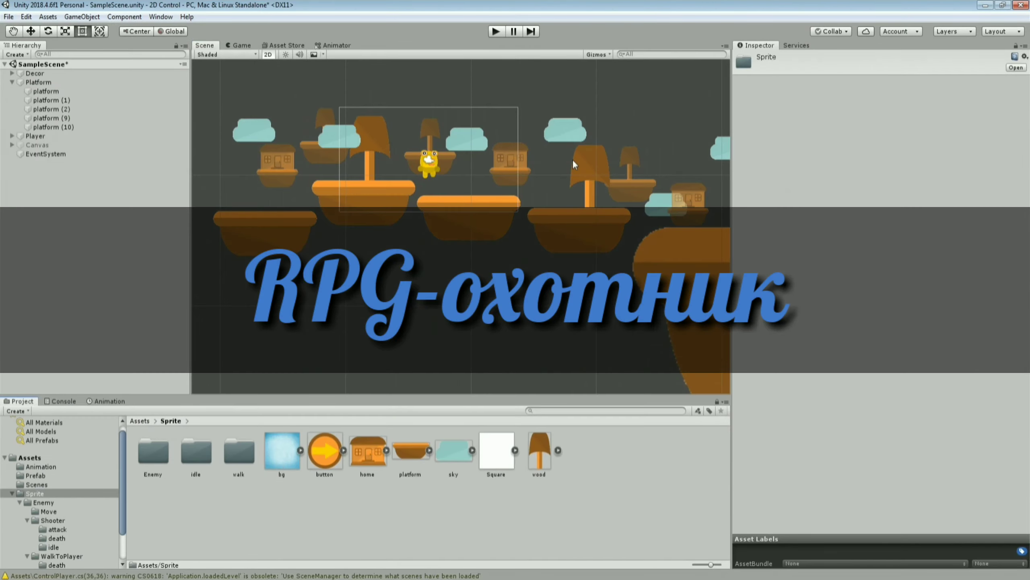
{"action": "middle_click_drag", "start_coordinate": [573, 164], "coordinate": [424, 193]}
{"action": "scroll", "coordinate": [424, 193], "scroll_direction": "up", "scroll_amount": 5}
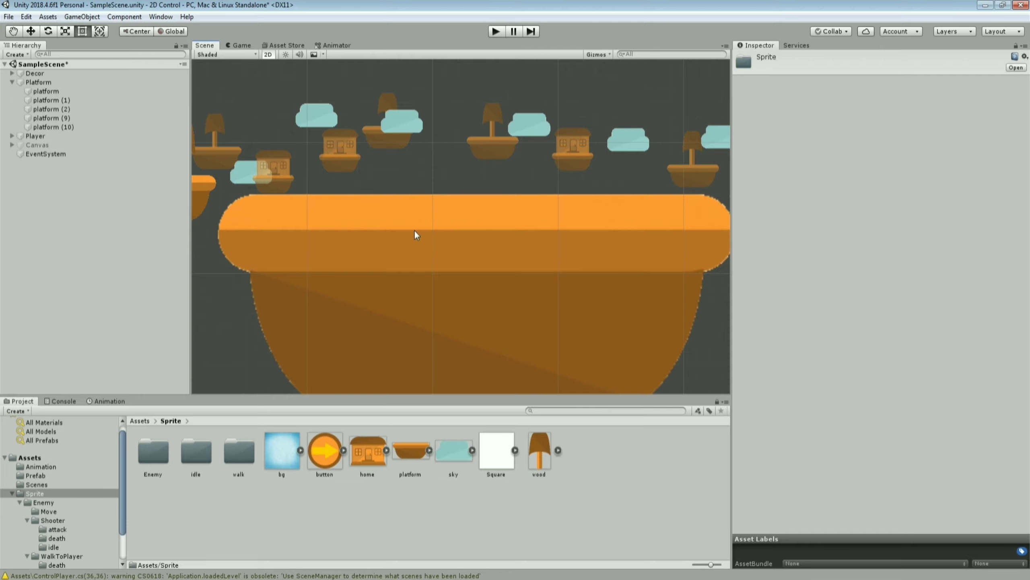
{"action": "middle_click_drag", "start_coordinate": [402, 239], "coordinate": [433, 280]}
{"action": "left_click", "coordinate": [208, 475]}
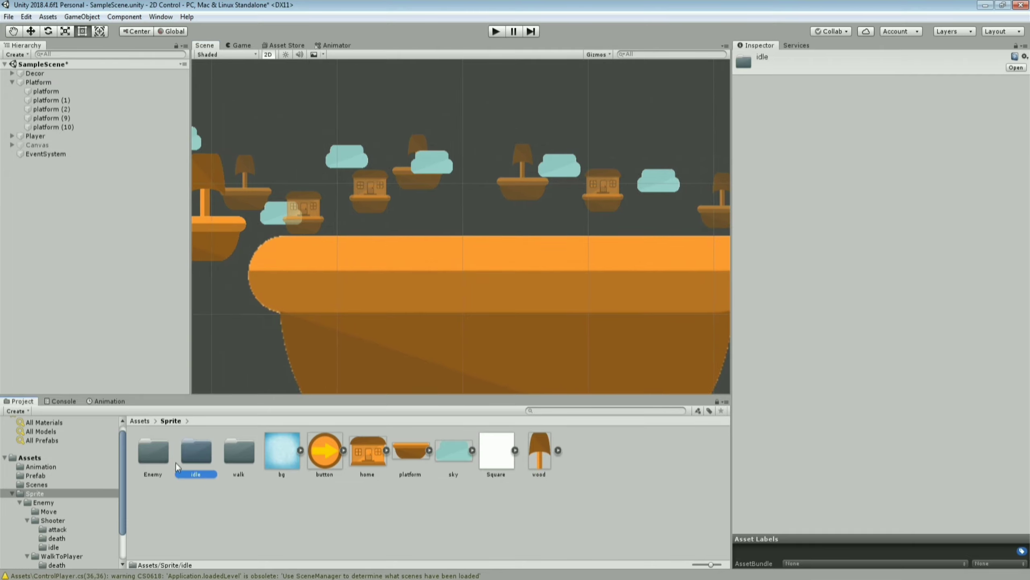
{"action": "double_click", "coordinate": [157, 475]}
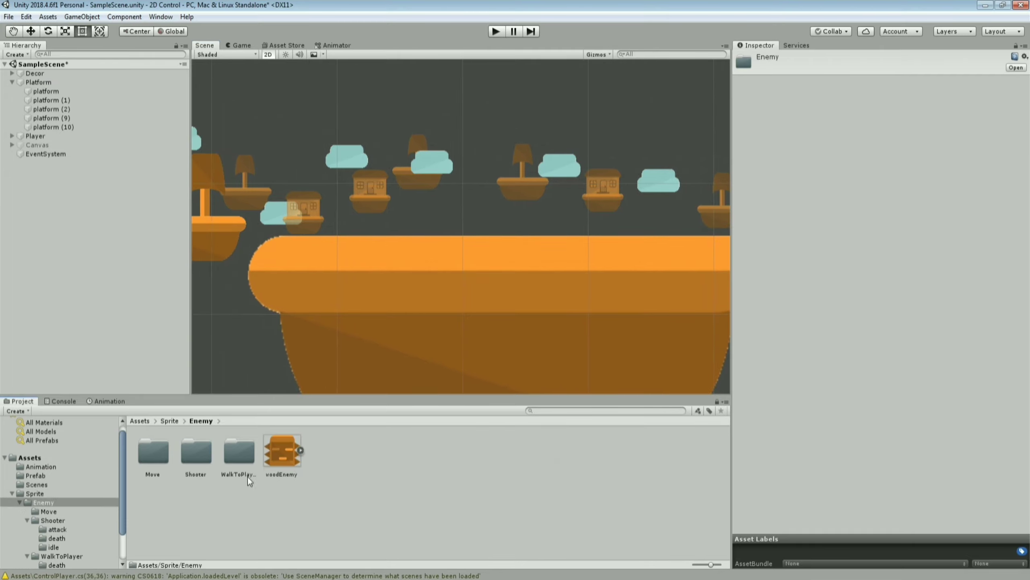
{"action": "double_click", "coordinate": [154, 459]}
Step: Drag walkRight_000 into the scene and set it on the orange ground at 27.99, -2.57
{"action": "left_click_drag", "start_coordinate": [154, 453], "coordinate": [440, 206]}
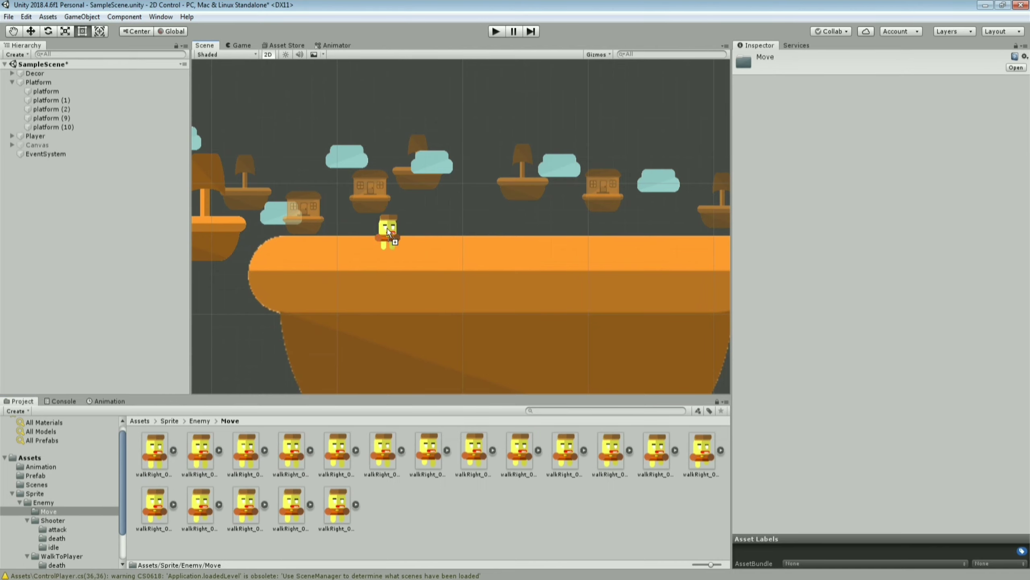
{"action": "scroll", "coordinate": [440, 206], "scroll_direction": "up", "scroll_amount": 3}
{"action": "scroll", "coordinate": [439, 227], "scroll_direction": "up", "scroll_amount": 2}
{"action": "scroll", "coordinate": [483, 200], "scroll_direction": "up", "scroll_amount": 2}
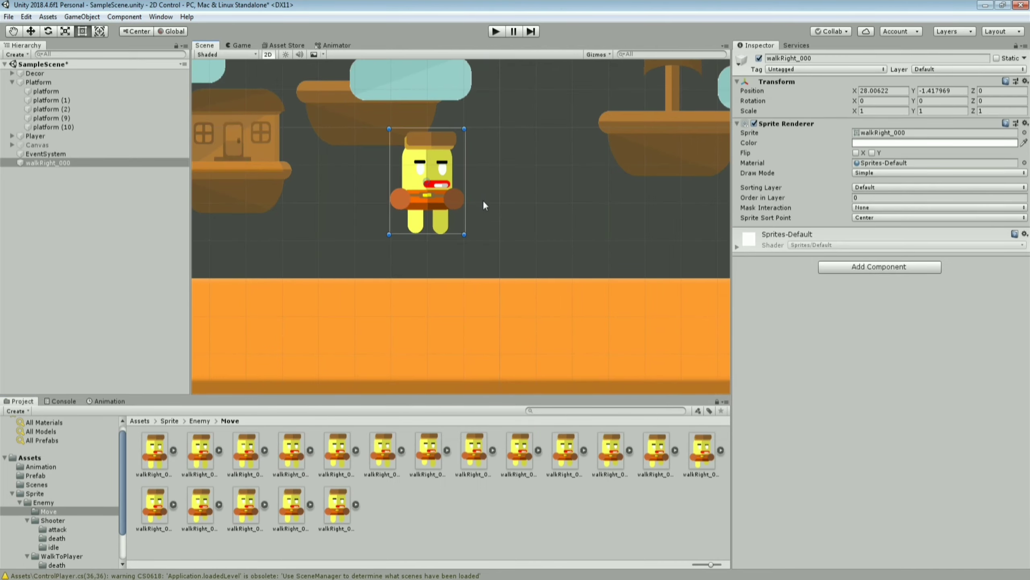
{"action": "scroll", "coordinate": [453, 166], "scroll_direction": "up", "scroll_amount": 3}
{"action": "left_click_drag", "start_coordinate": [422, 138], "coordinate": [422, 181]}
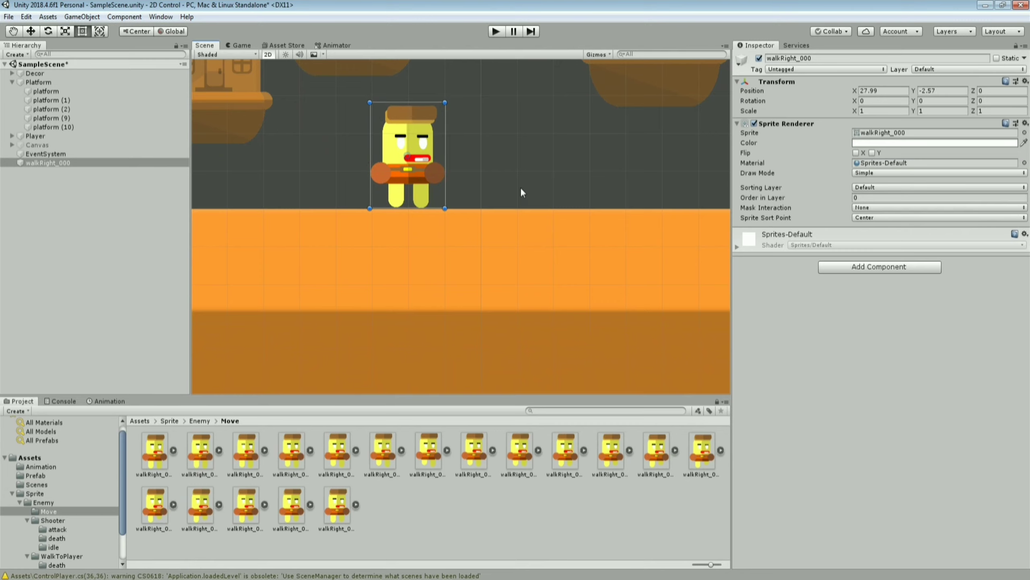
{"action": "scroll", "coordinate": [491, 171], "scroll_direction": "down", "scroll_amount": 3}
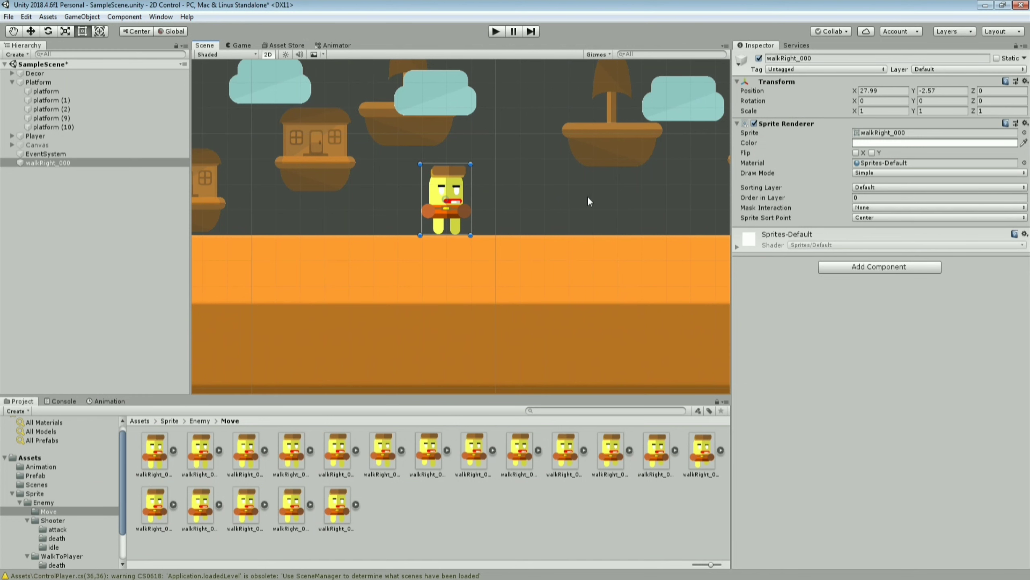
{"action": "middle_click_drag", "start_coordinate": [589, 202], "coordinate": [560, 219]}
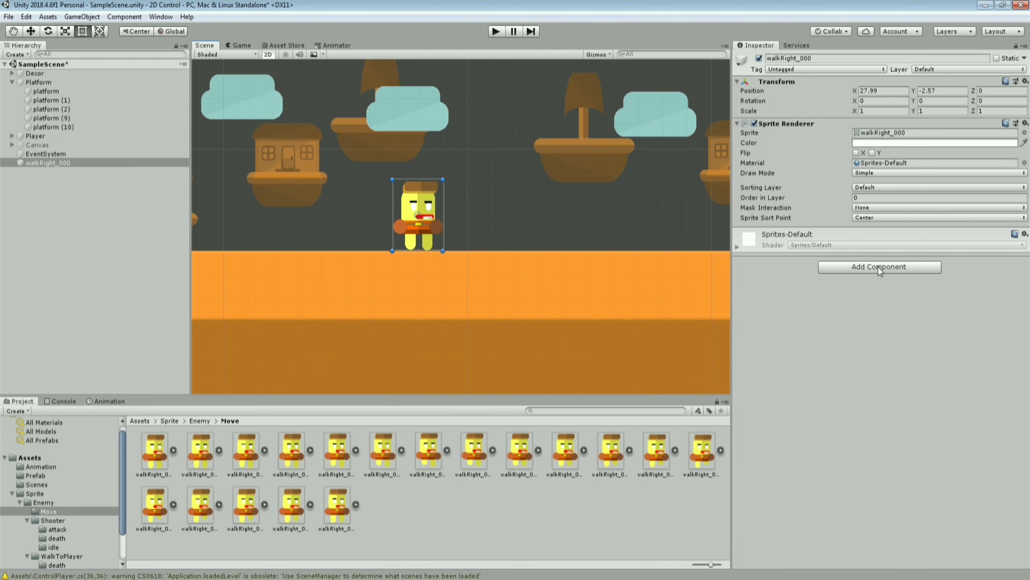
Step: Add a Box Collider 2D component to walkRight_000
{"action": "left_click", "coordinate": [864, 269]}
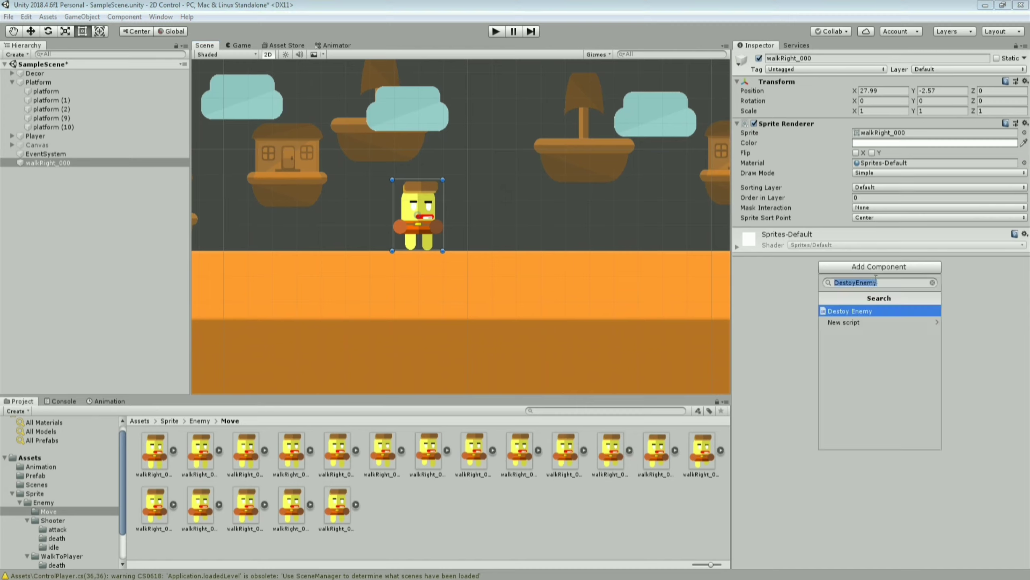
{"action": "type", "text": "box"}
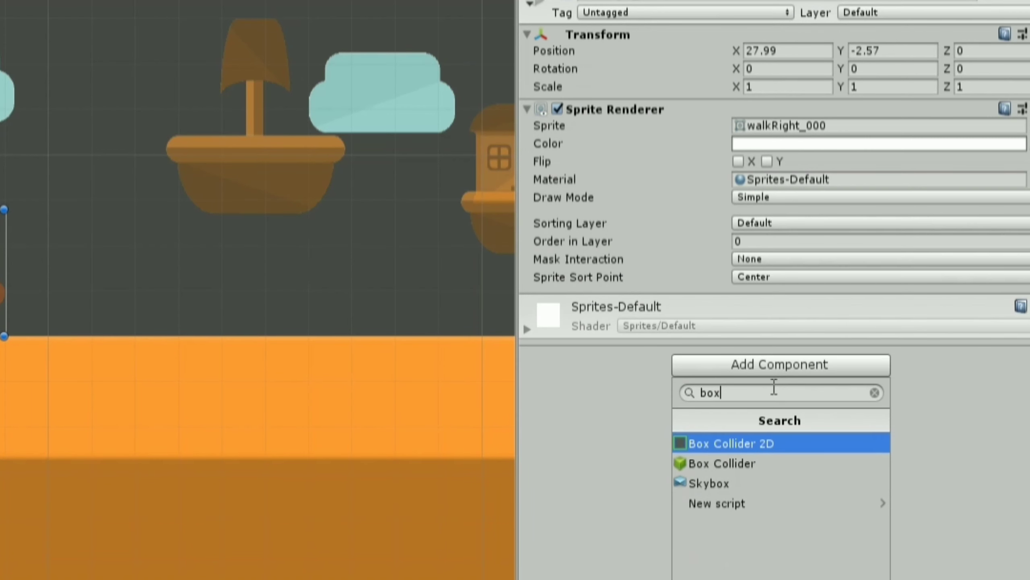
{"action": "key", "text": "Return"}
Step: Tag walkRight_000 as enemy and make its Box Collider 2D a trigger
{"action": "left_click", "coordinate": [623, 13]}
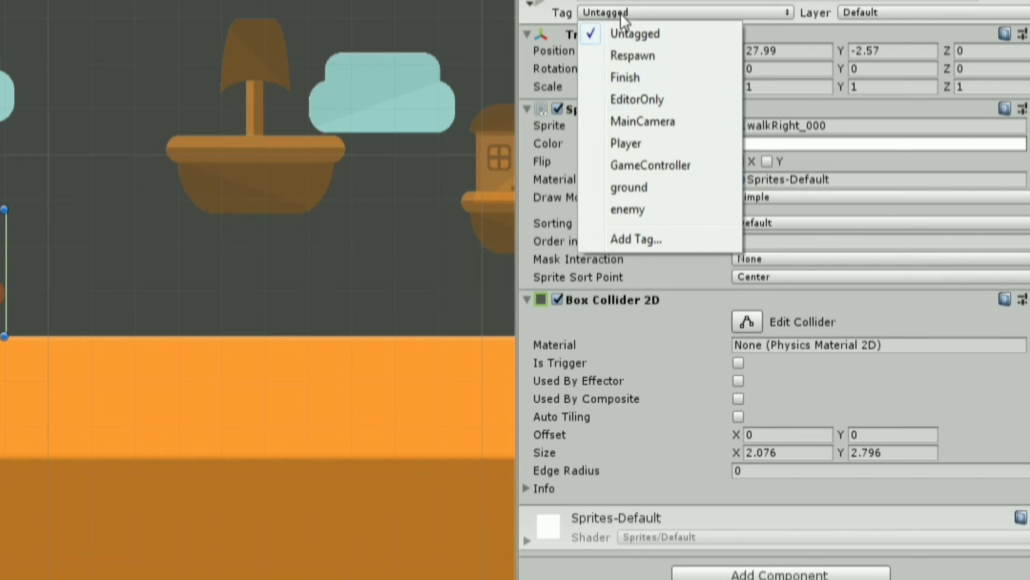
{"action": "left_click", "coordinate": [649, 209]}
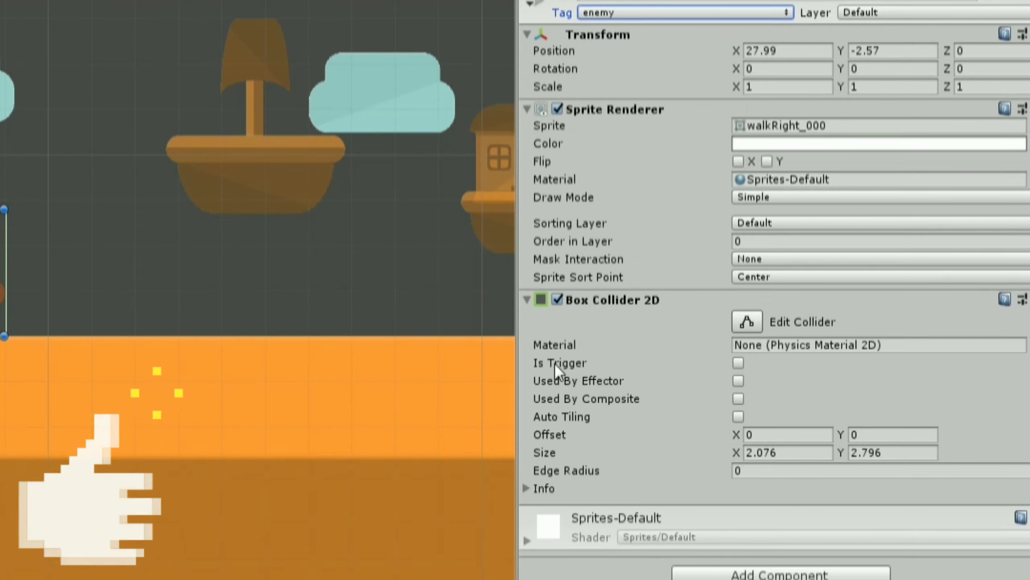
{"action": "left_click", "coordinate": [738, 364]}
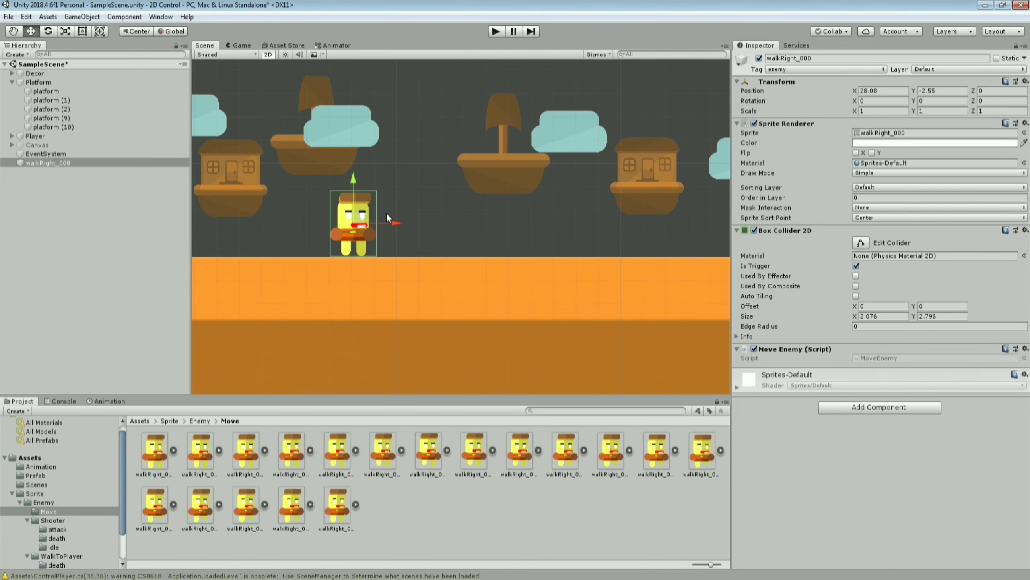
Step: Drag the enemy right and back left along the ground, toggling Flip X on then off
{"action": "left_click_drag", "start_coordinate": [392, 225], "coordinate": [592, 223]}
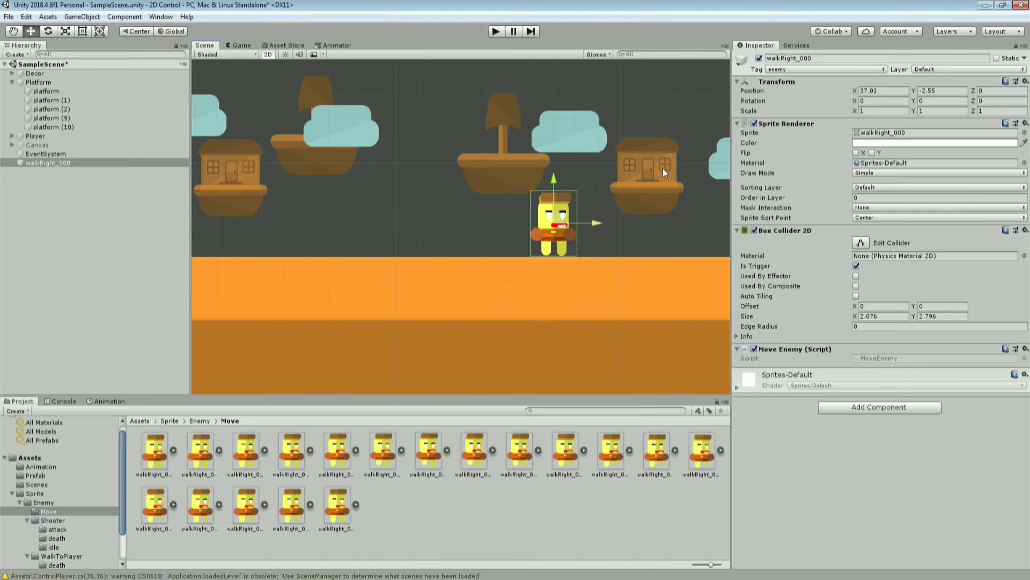
{"action": "left_click", "coordinate": [856, 153]}
{"action": "mouse_move", "coordinate": [600, 222]}
{"action": "left_mouse_down"}
{"action": "mouse_move", "coordinate": [432, 223]}
{"action": "mouse_move", "coordinate": [480, 225]}
{"action": "left_mouse_up"}
{"action": "left_click", "coordinate": [857, 153]}
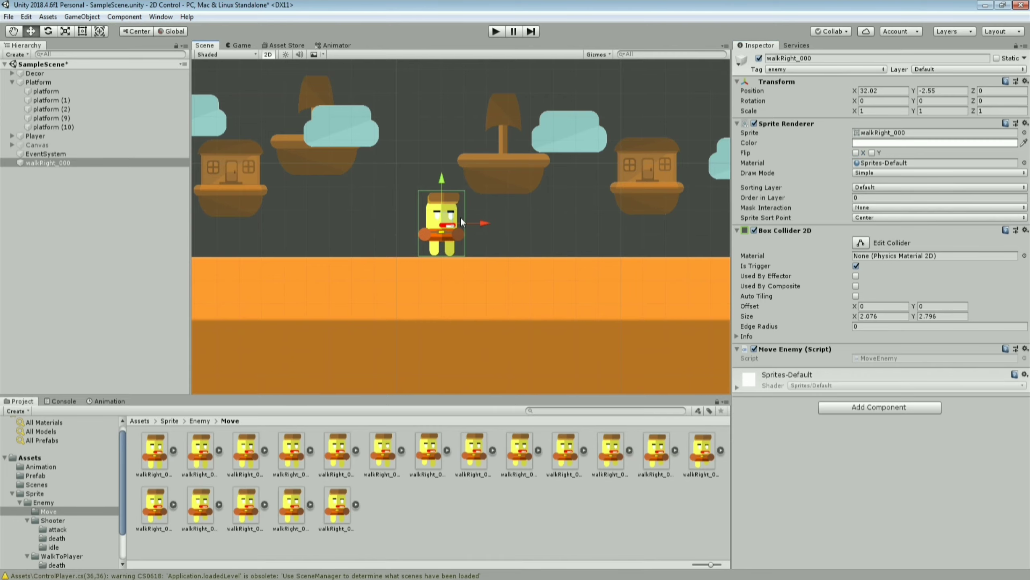
Step: Preview the enemy's patrol range with +7 and -7 offsets in Position X
{"action": "scroll", "coordinate": [572, 216], "scroll_direction": "down", "scroll_amount": 1}
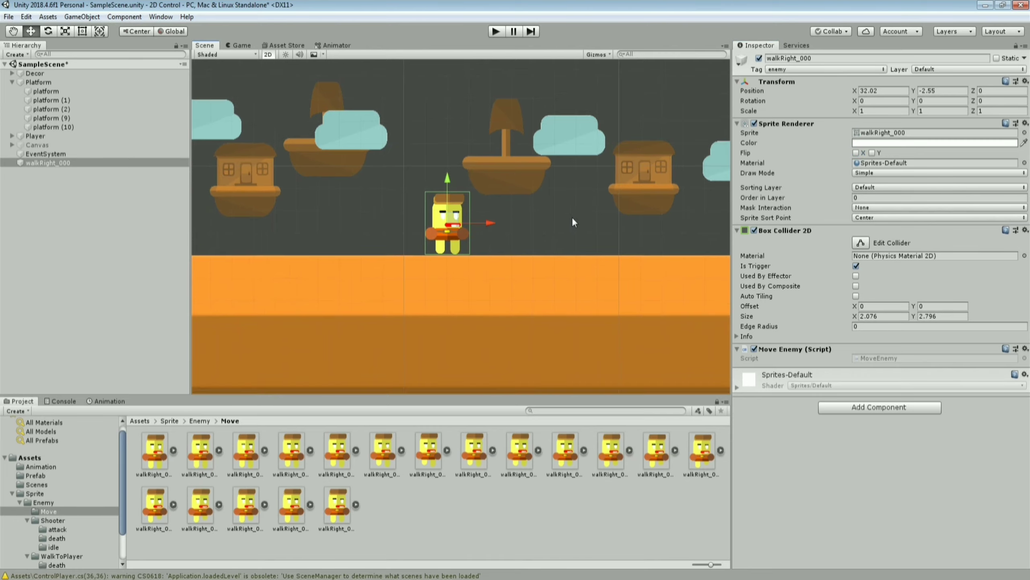
{"action": "left_click", "coordinate": [884, 93]}
{"action": "left_click", "coordinate": [905, 94]}
{"action": "type", "text": "5"}
{"action": "key", "text": "BackSpace"}
{"action": "type", "text": "7"}
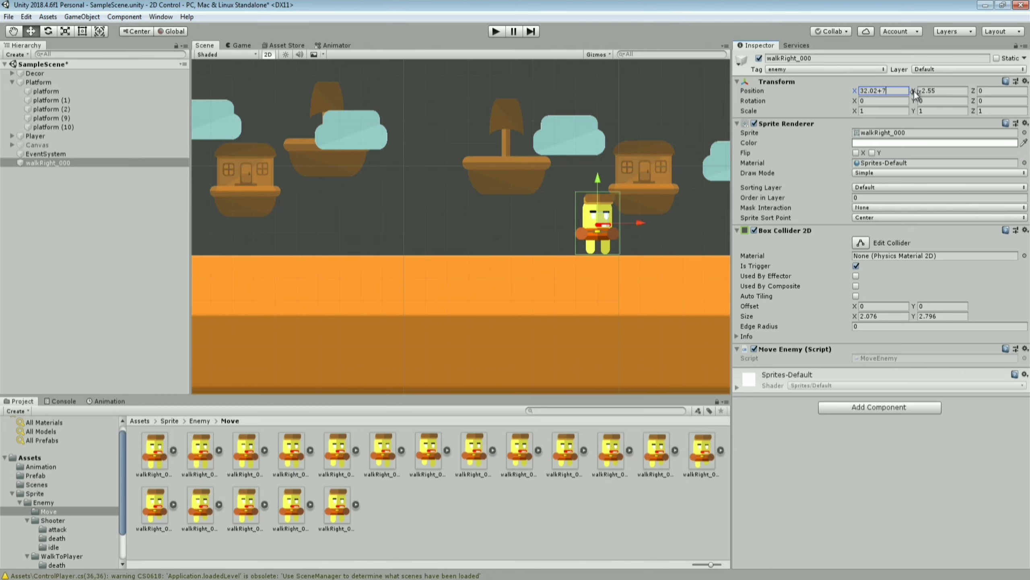
{"action": "key", "text": "BackSpace"}
{"action": "key", "text": "BackSpace"}
{"action": "type", "text": "-7"}
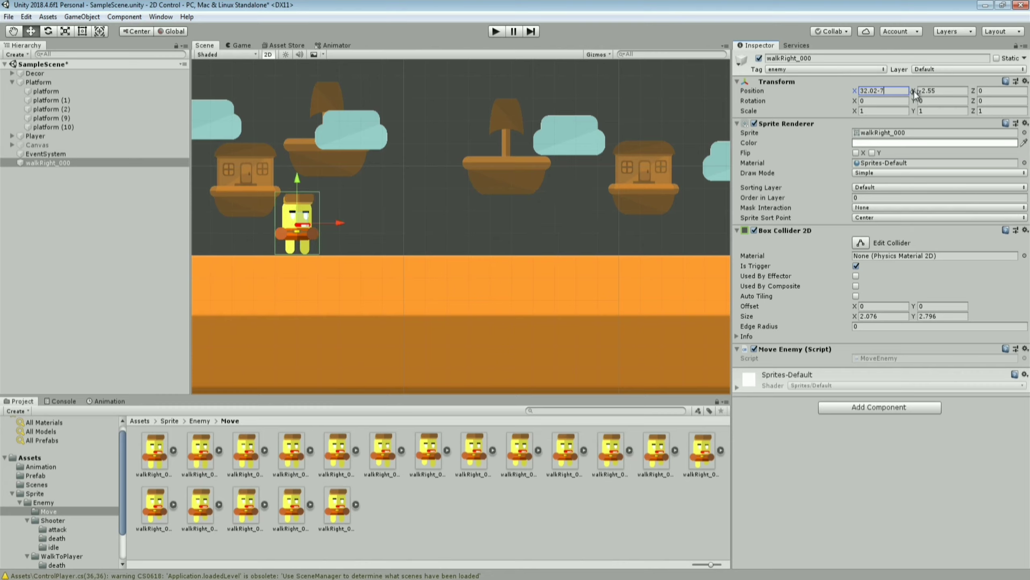
{"action": "key", "text": "BackSpace"}
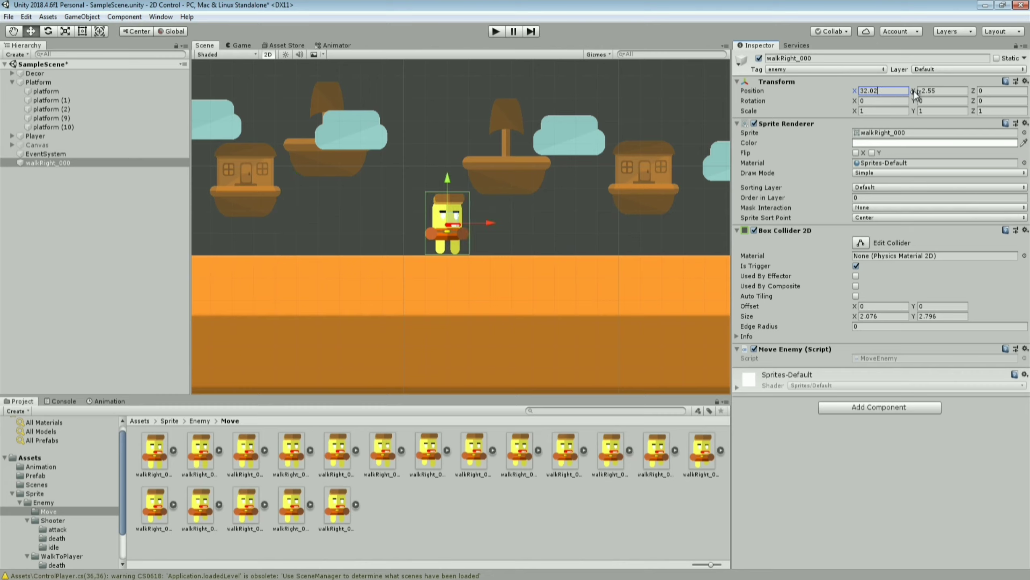
Step: Retry the +7 and -7 X offsets, then restore Position X to 32.02
{"action": "type", "text": "+7"}
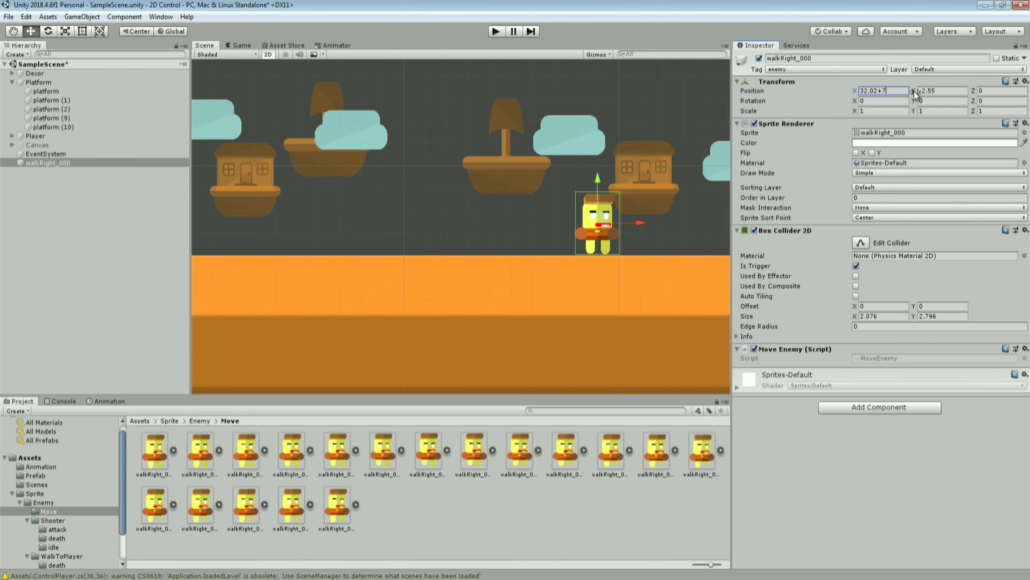
{"action": "key", "text": "BackSpace"}
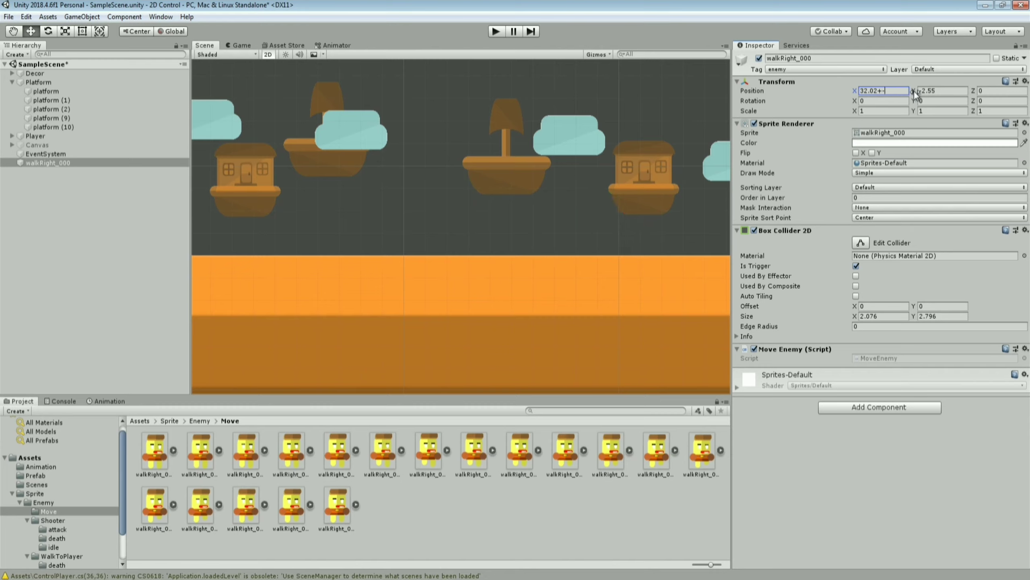
{"action": "key", "text": "BackSpace"}
{"action": "type", "text": "-7"}
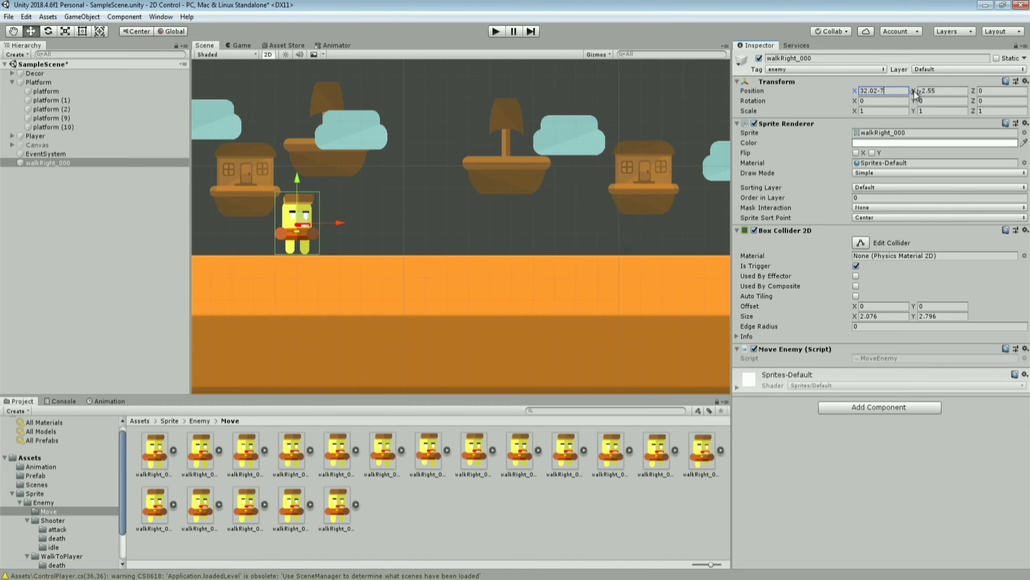
{"action": "key", "text": "BackSpace"}
{"action": "key", "text": "BackSpace"}
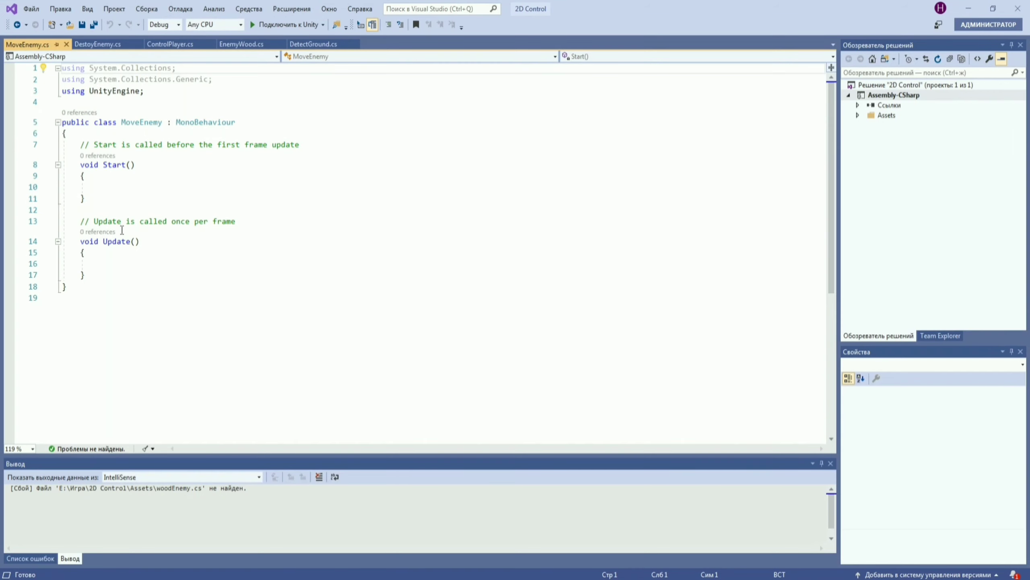
Step: Replace the comment above Start with a float distance field declaration
{"action": "left_click", "coordinate": [151, 187]}
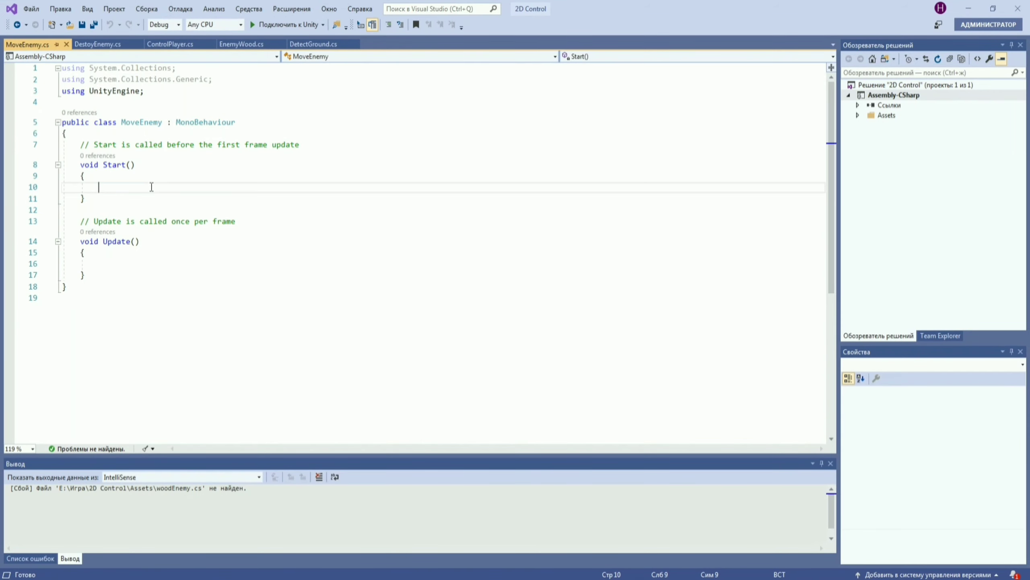
{"action": "key", "text": "ctrl+space"}
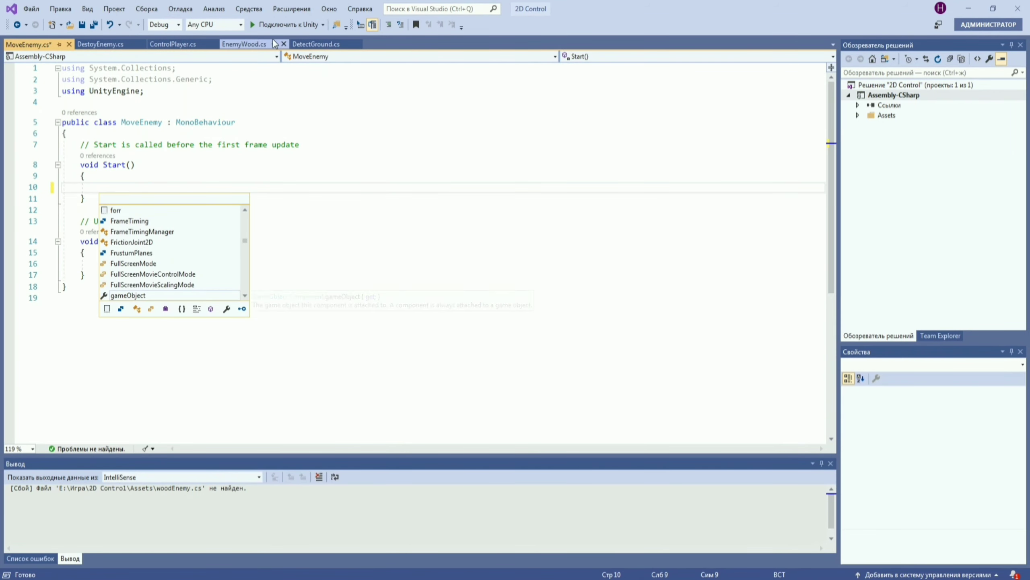
{"action": "left_click_drag", "start_coordinate": [70, 144], "coordinate": [312, 146]}
{"action": "key", "text": "BackSpace"}
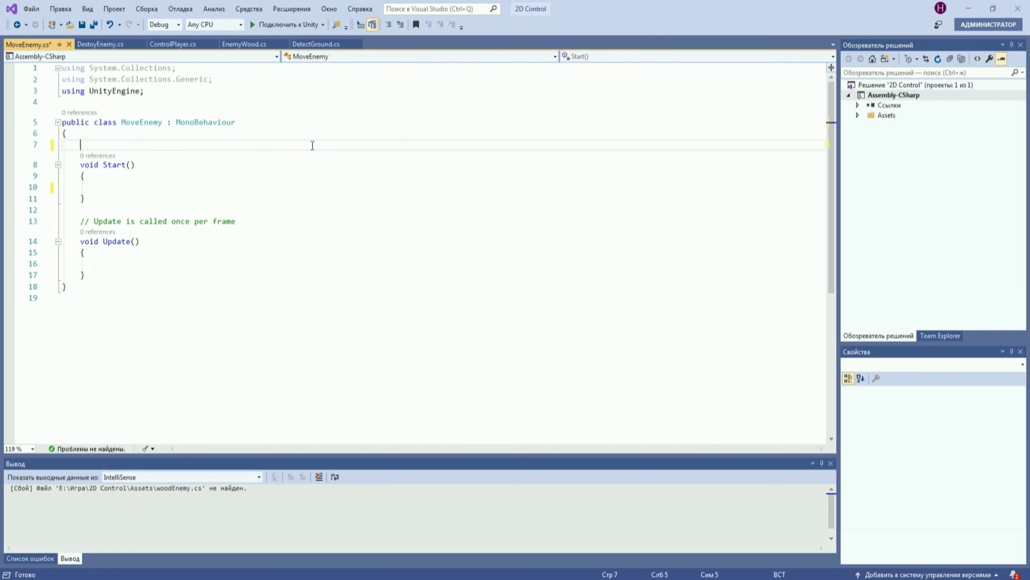
{"action": "type", "text": "flo"}
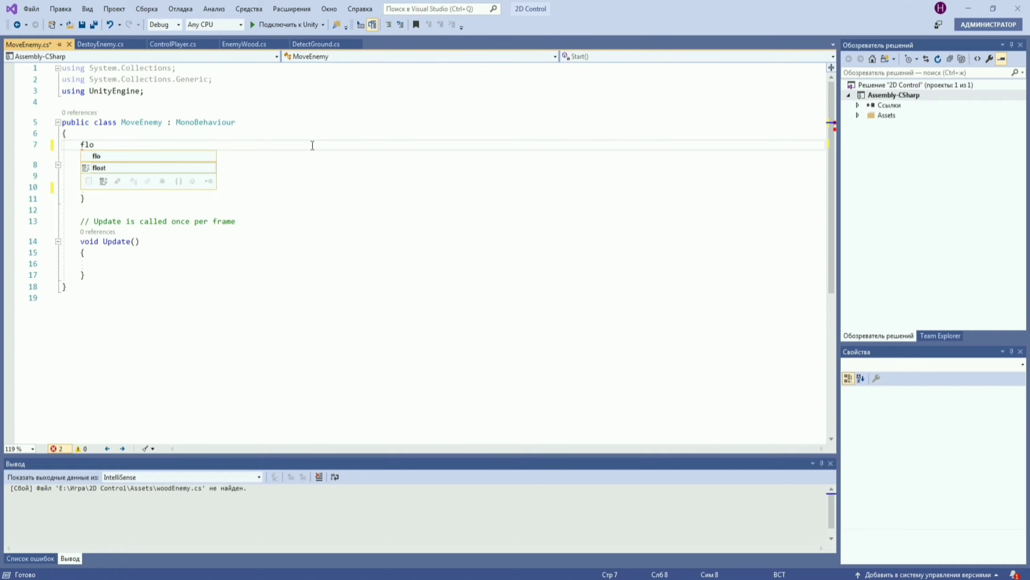
{"action": "key", "text": "BackSpace"}
{"action": "key", "text": "BackSpace"}
{"action": "type", "text": "lo "}
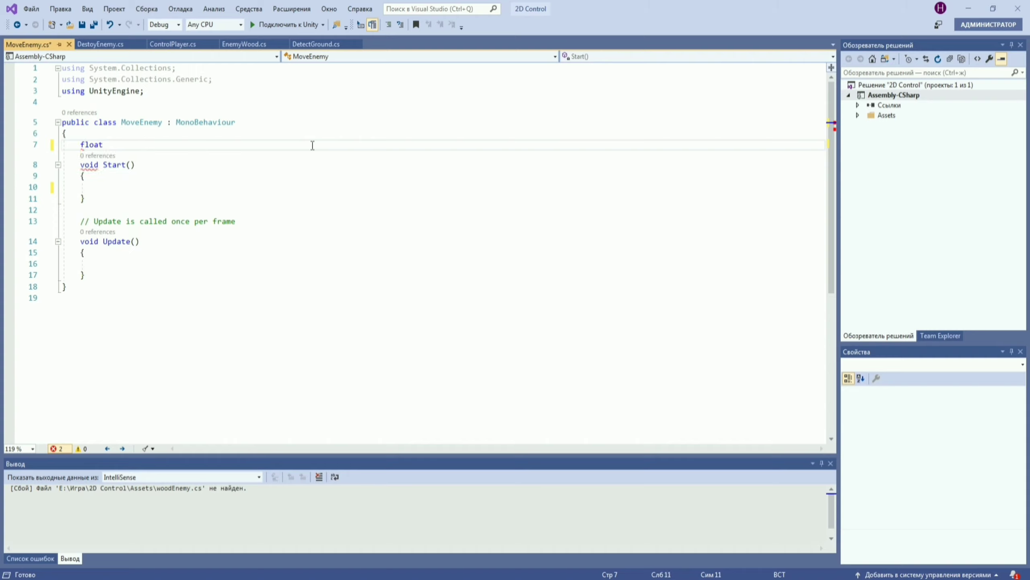
{"action": "type", "text": "ax"}
{"action": "type", "text": "Dis"}
{"action": "type", "text": "mce"}
{"action": "type", "text": ";"}
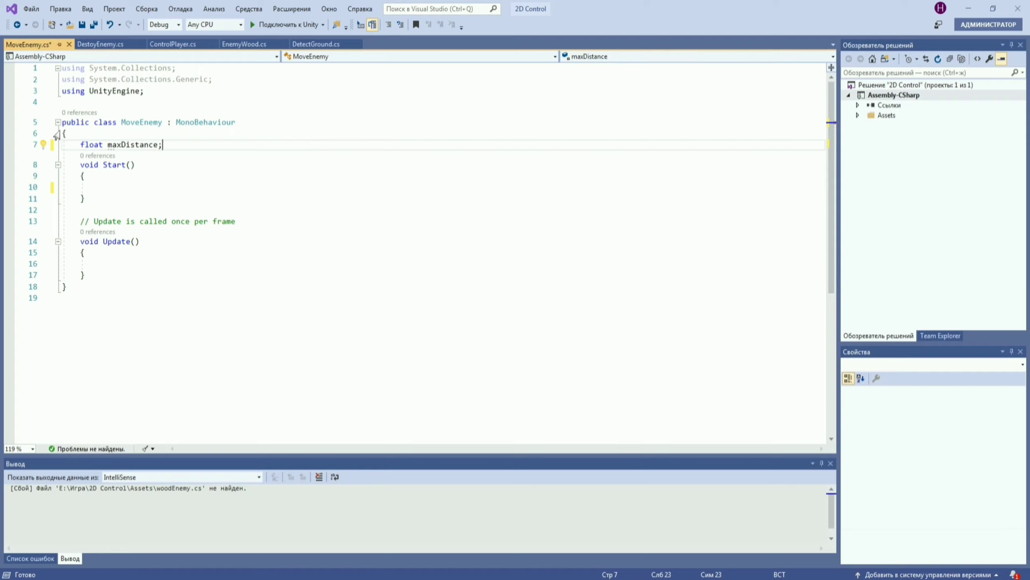
Step: Finish the maxDistance and minDistance checks on position.x, each setting speed = -speed
{"action": "left_click_drag", "start_coordinate": [171, 144], "coordinate": [125, 145]}
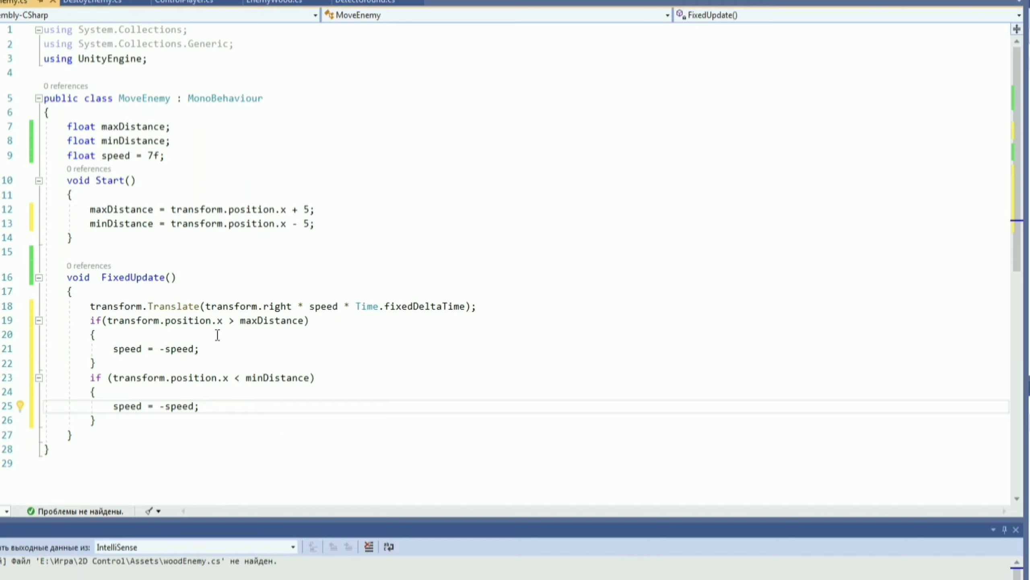
{"action": "left_click", "coordinate": [160, 321]}
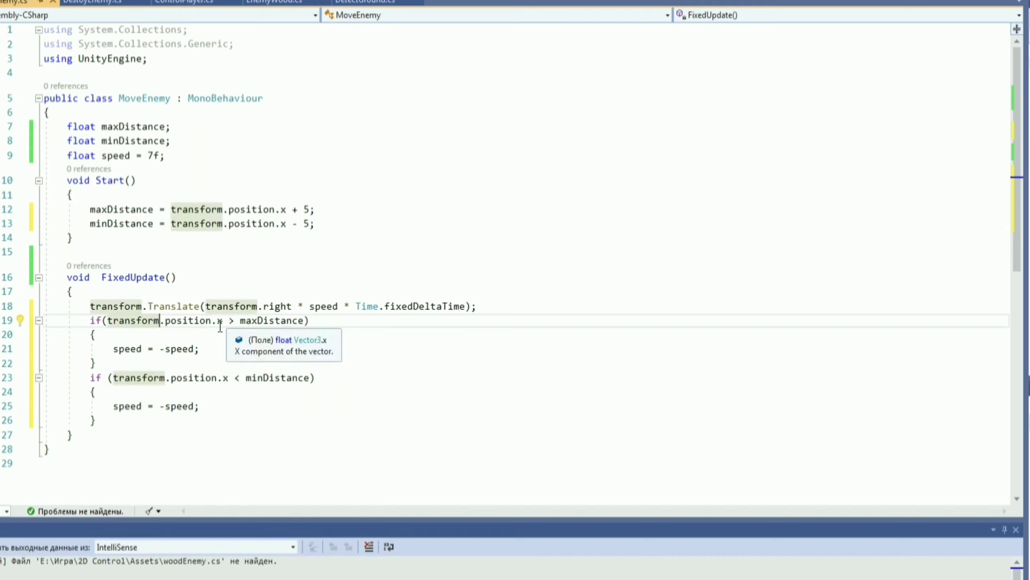
{"action": "left_click", "coordinate": [219, 321]}
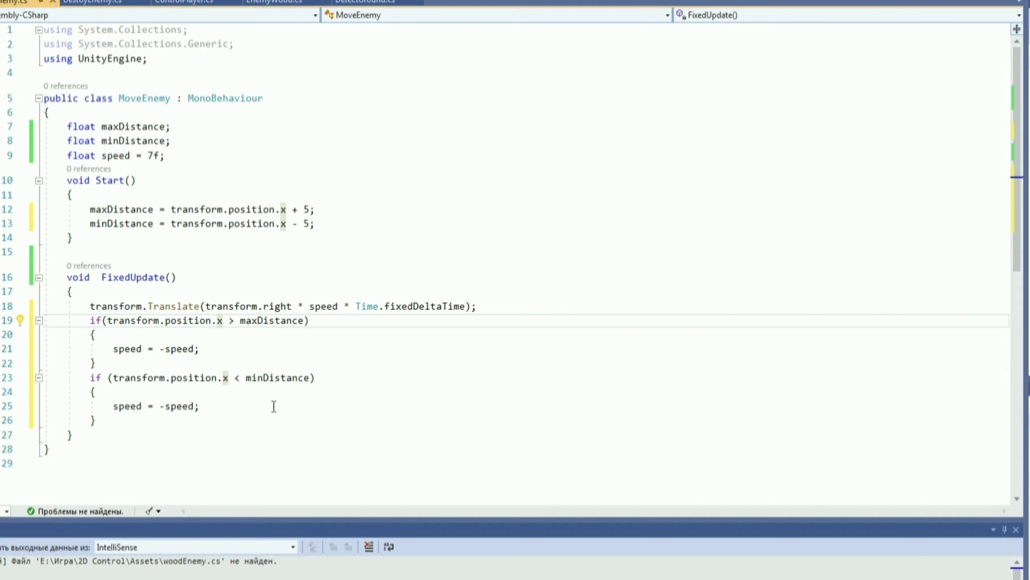
{"action": "left_click", "coordinate": [167, 407]}
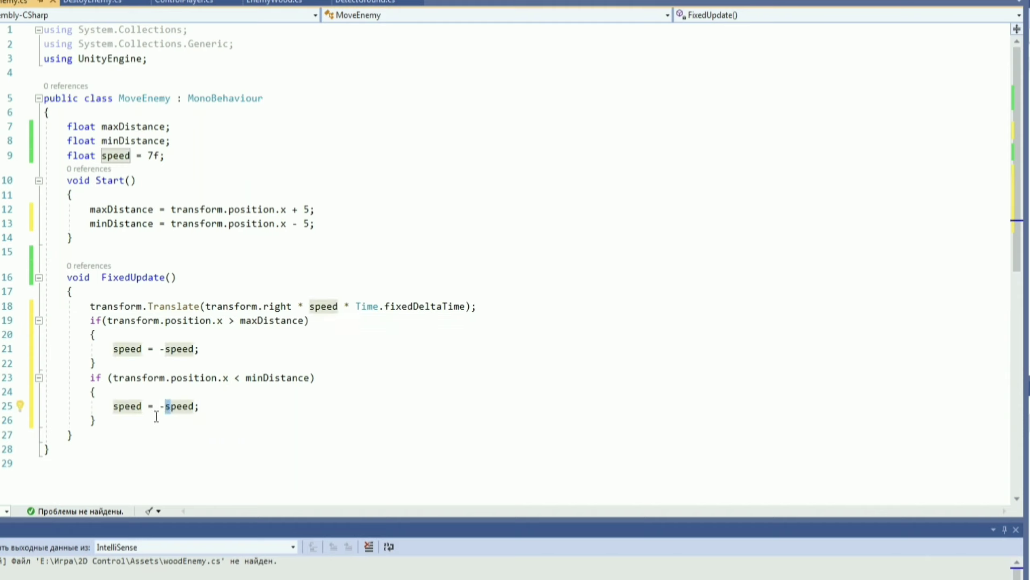
{"action": "key", "text": "Left"}
{"action": "key", "text": "Left"}
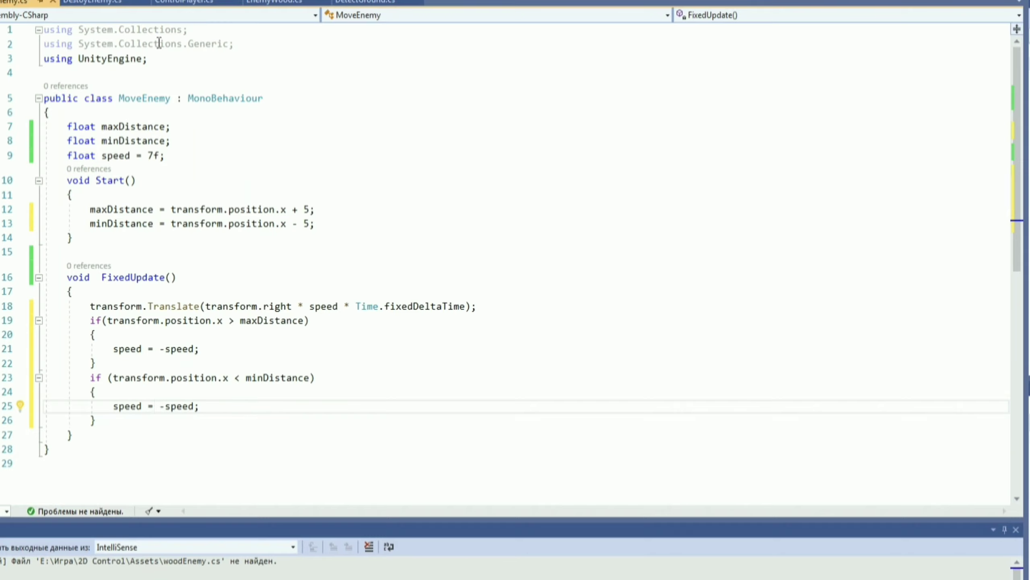
Step: Declare a SpriteRenderer sr field below the speed field
{"action": "left_click", "coordinate": [219, 151]}
{"action": "key", "text": "Return"}
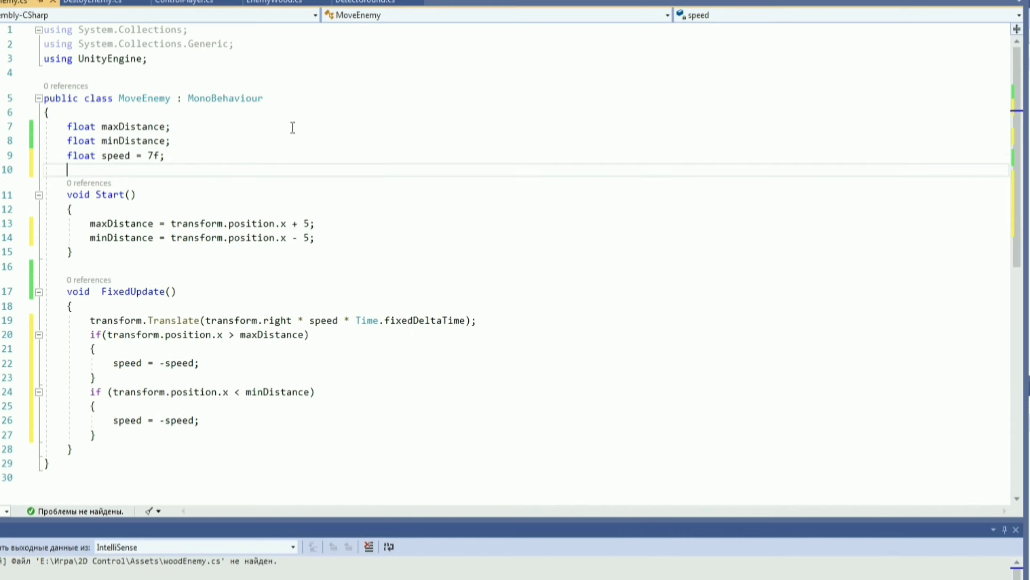
{"action": "type", "text": "sprite"}
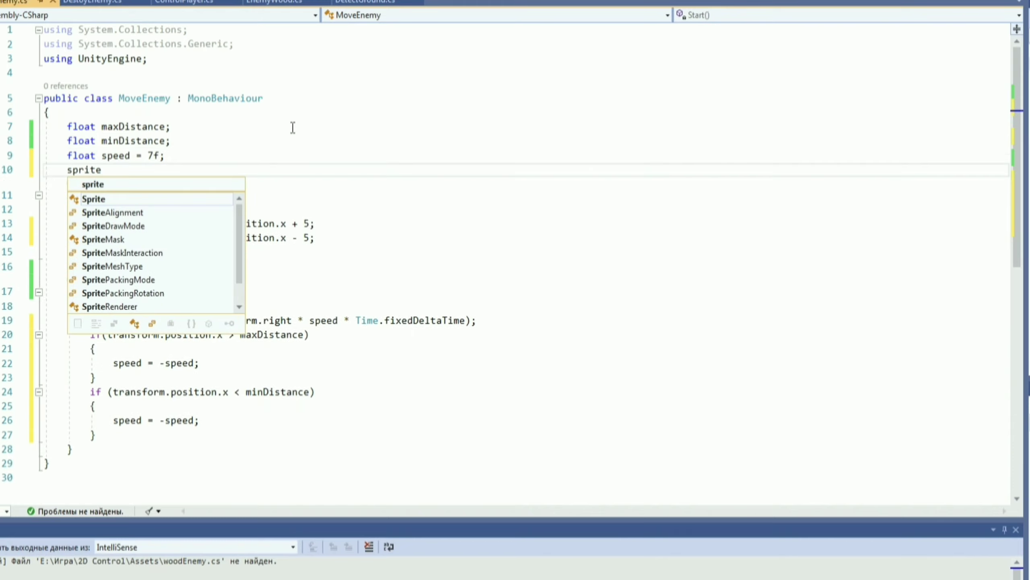
{"action": "type", "text": "rer sr"}
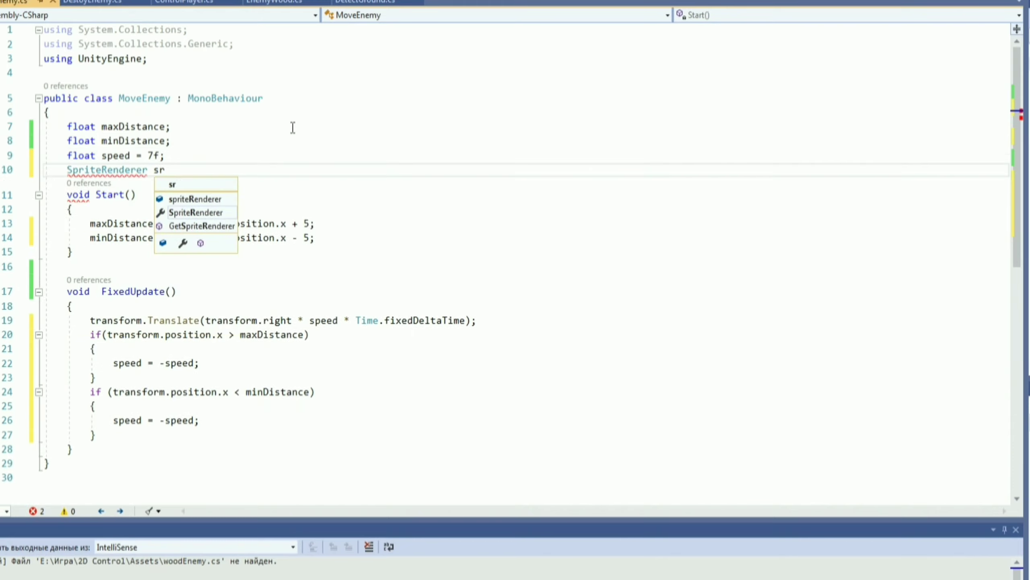
{"action": "key", "text": "Escape"}
{"action": "type", "text": ";"}
Step: Assign sr in Start and set sr.flipX true and false in the two patrol-limit blocks
{"action": "left_click", "coordinate": [130, 223]}
{"action": "left_click", "coordinate": [147, 210]}
{"action": "key", "text": "Return"}
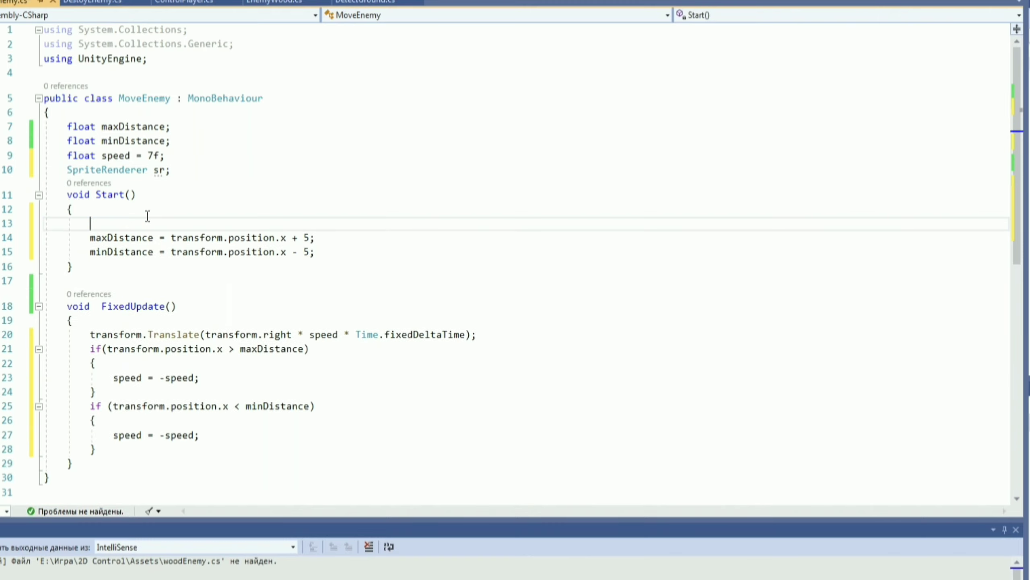
{"action": "left_click", "coordinate": [149, 349]}
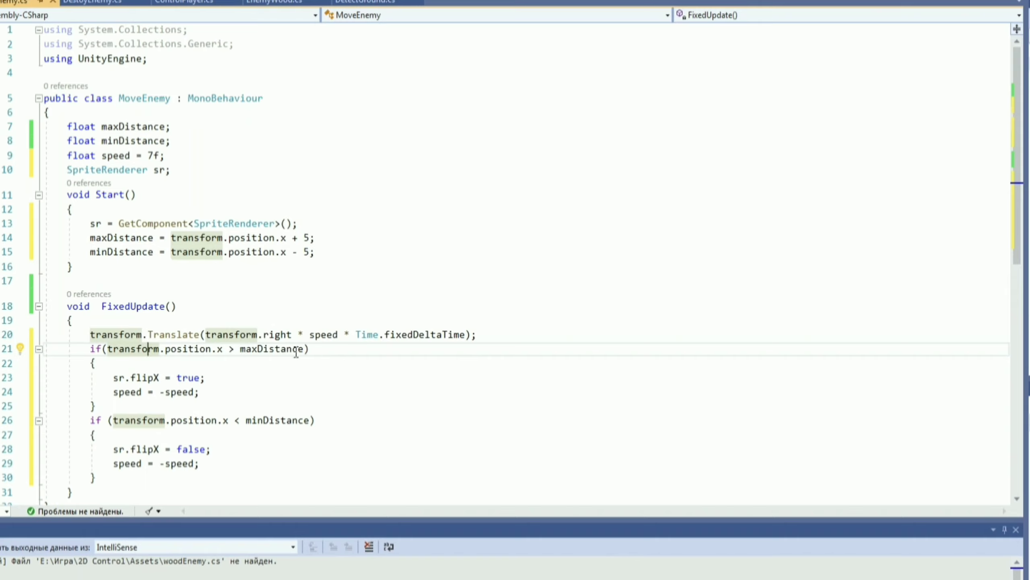
{"action": "left_click_drag", "start_coordinate": [108, 378], "coordinate": [273, 377]}
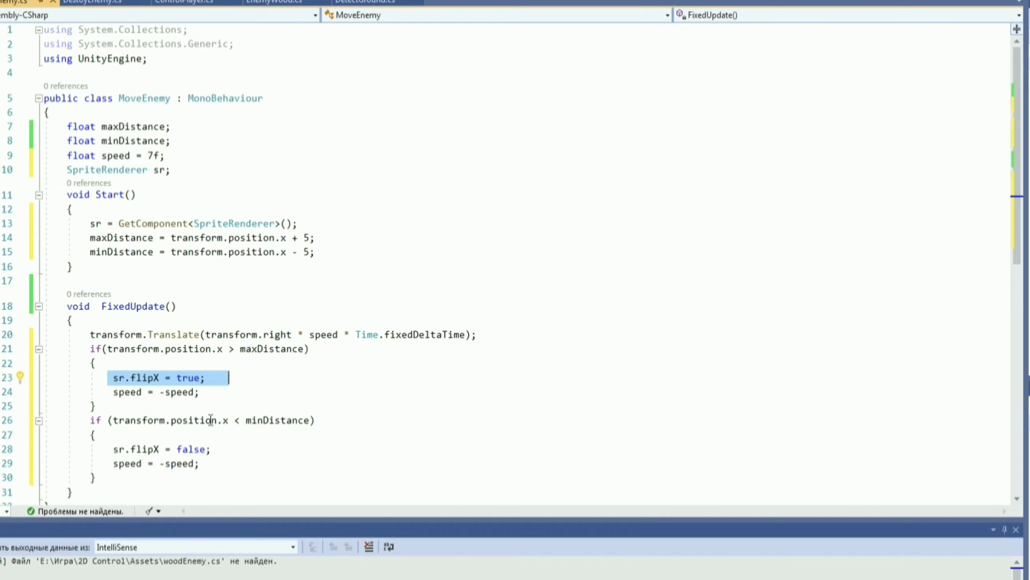
{"action": "left_click", "coordinate": [130, 449]}
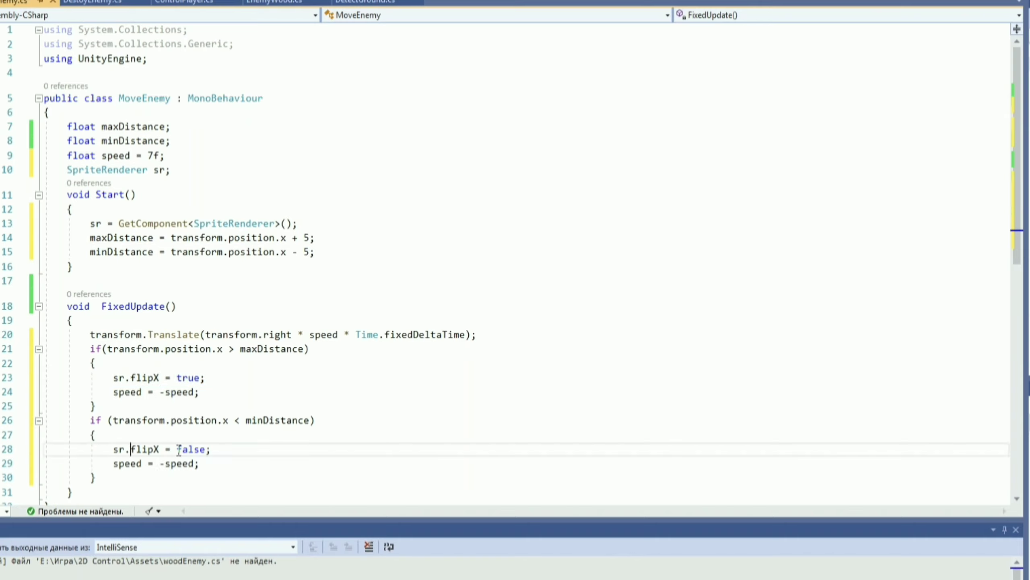
{"action": "double_click", "coordinate": [155, 450]}
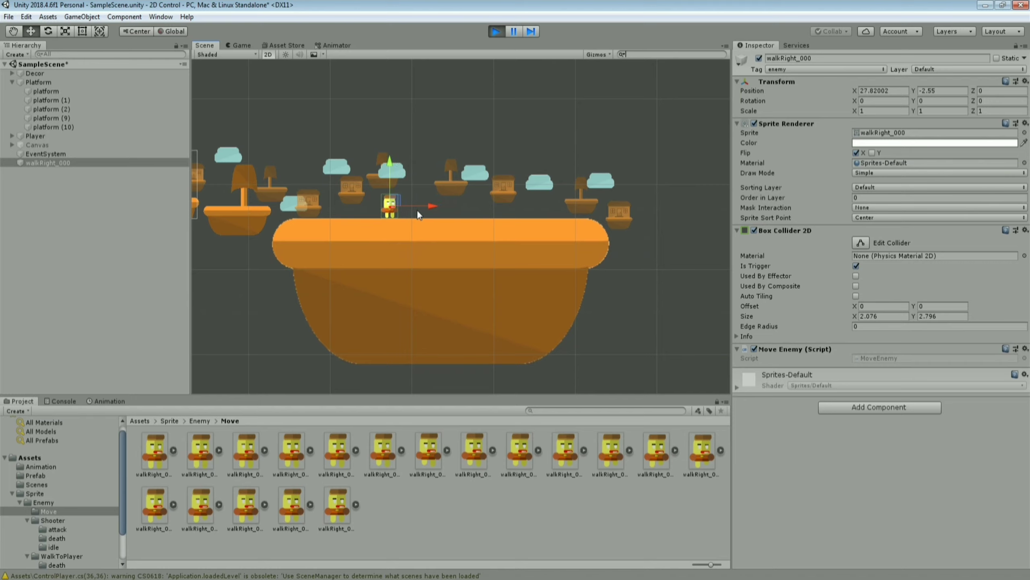
Step: Stop Play mode and save a new enemyMove clip in Assets/Animation
{"action": "left_click", "coordinate": [497, 31]}
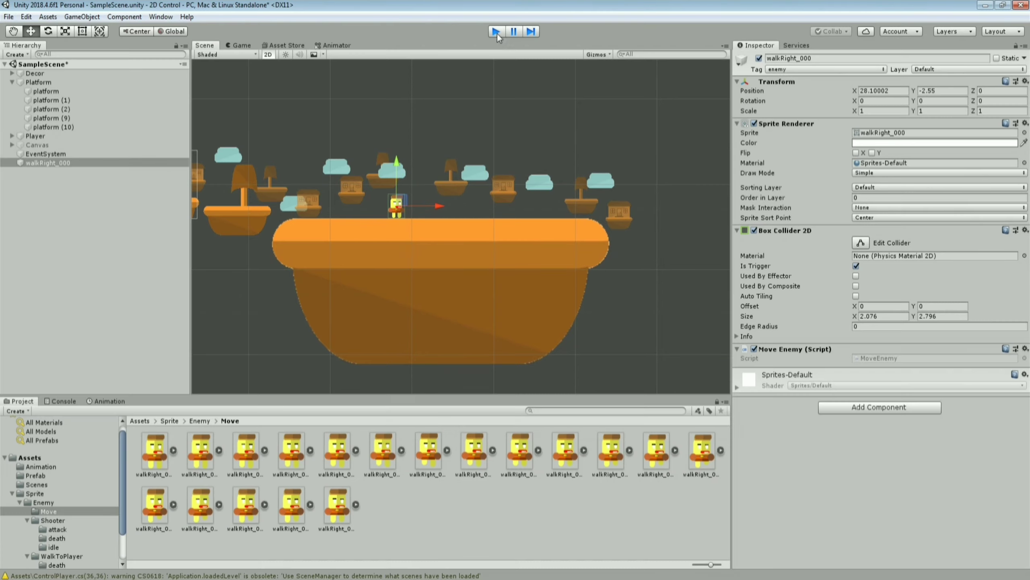
{"action": "left_click", "coordinate": [106, 402]}
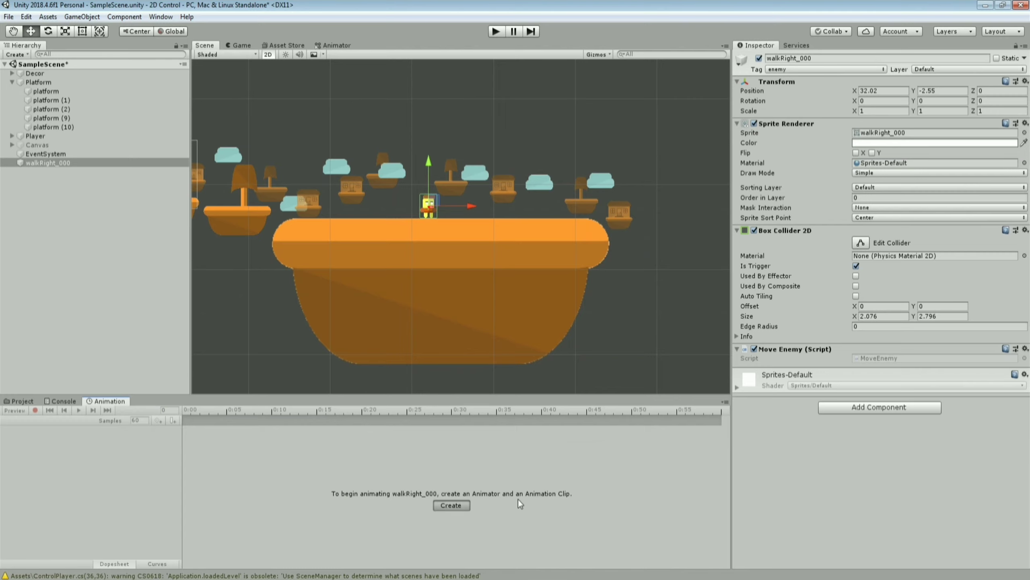
{"action": "left_click", "coordinate": [451, 505]}
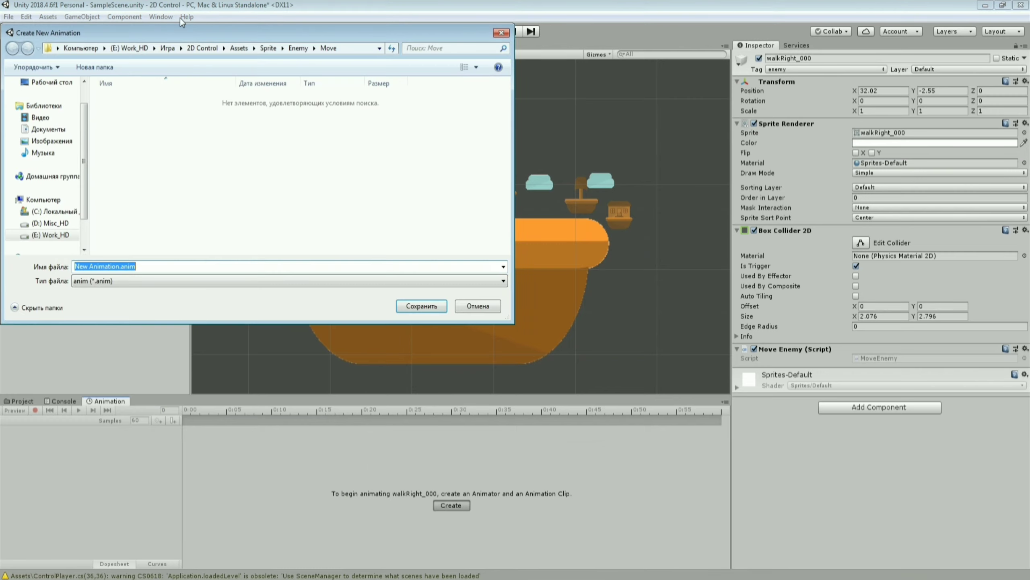
{"action": "left_click", "coordinate": [239, 48]}
{"action": "double_click", "coordinate": [157, 97]}
{"action": "type", "text": "enemyMove"}
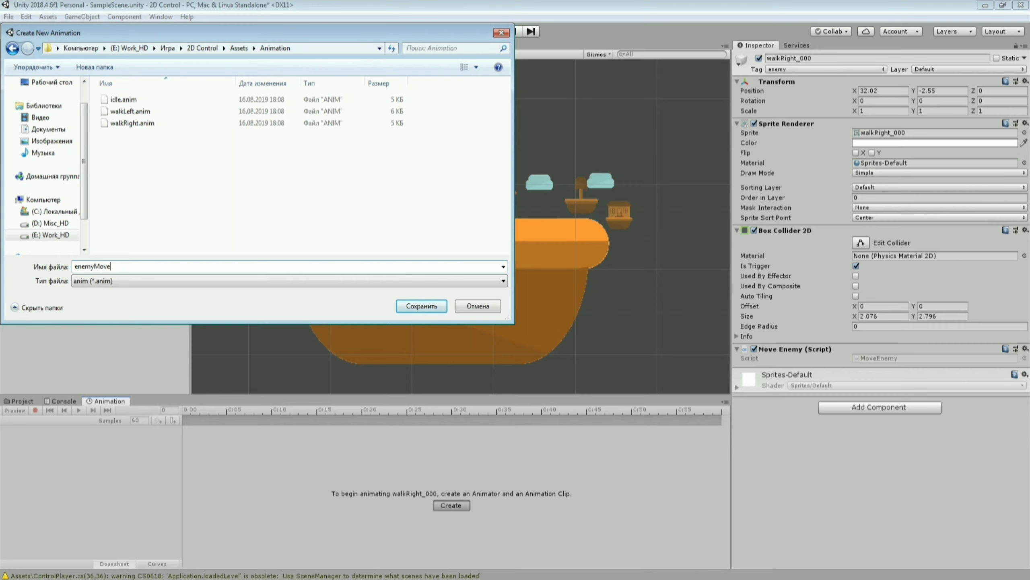
{"action": "key", "text": "Return"}
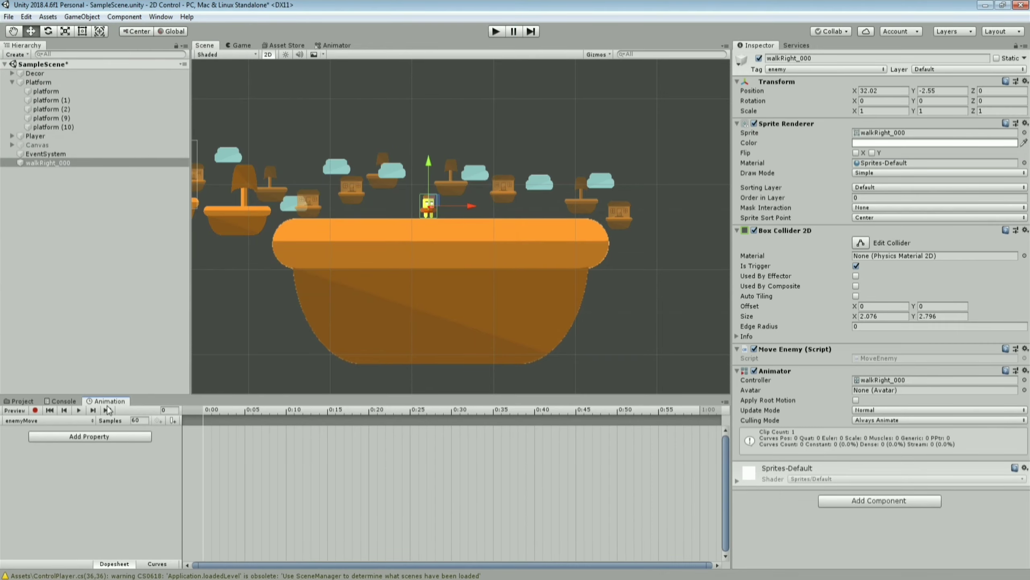
Step: Drop all 18 walkRight sprites onto the enemyMove timeline as keyframes
{"action": "left_click_drag", "start_coordinate": [130, 401], "coordinate": [299, 41]}
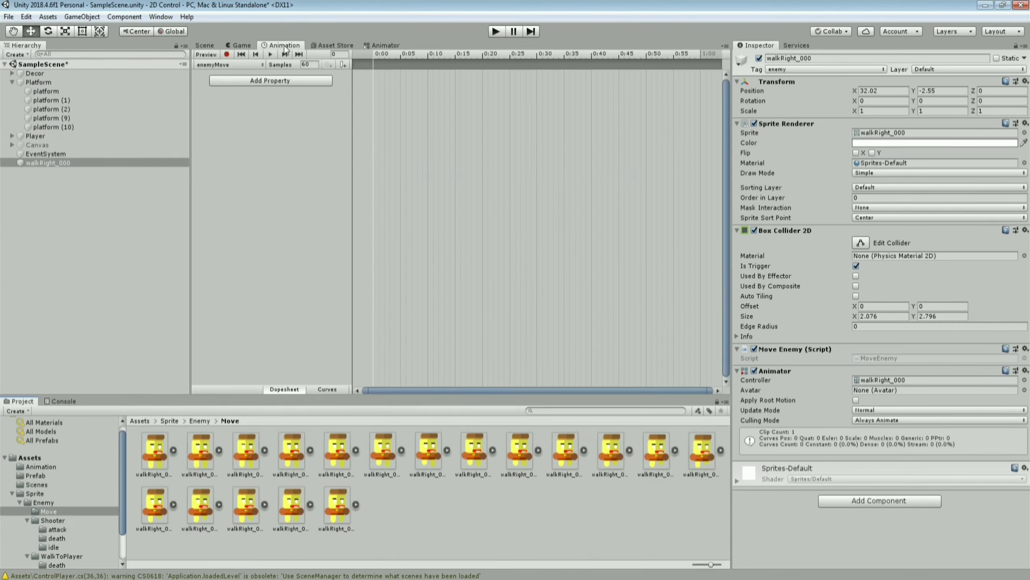
{"action": "left_click", "coordinate": [156, 451]}
{"action": "key", "text": "ctrl+a"}
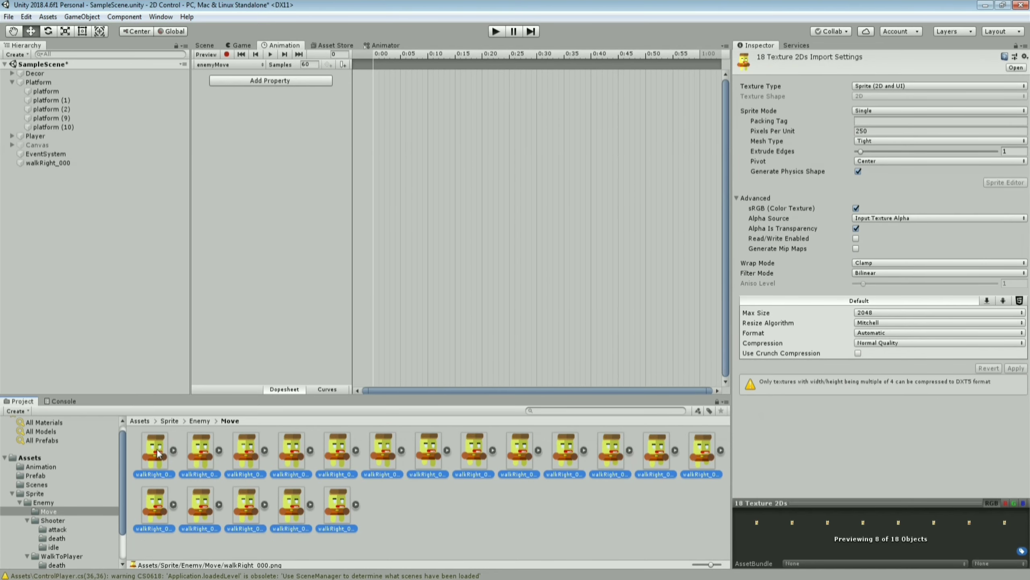
{"action": "left_click_drag", "start_coordinate": [373, 118], "coordinate": [373, 119]}
{"action": "left_click_drag", "start_coordinate": [290, 48], "coordinate": [121, 416]}
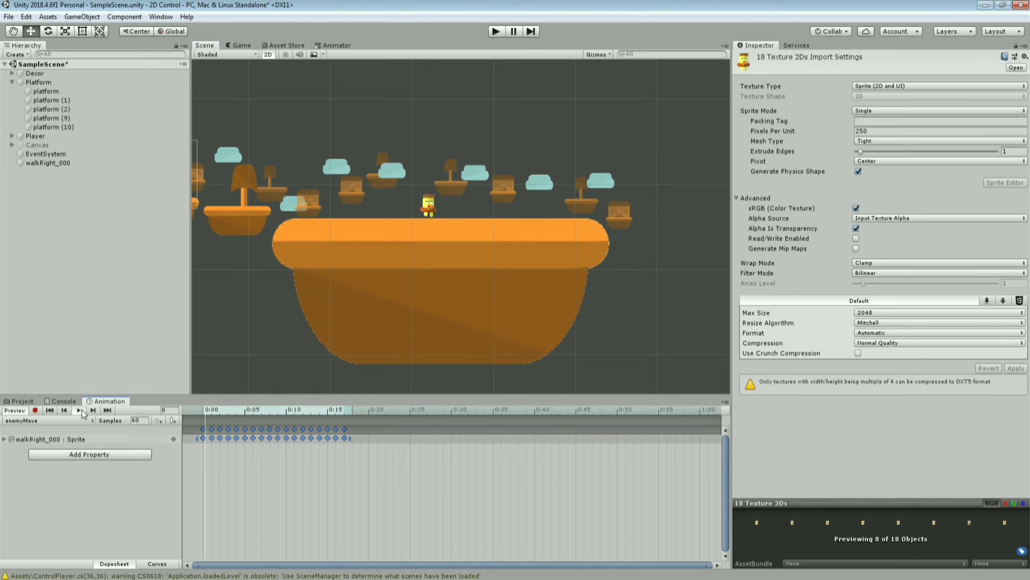
Step: Set the clip to 30 samples per second and preview the walk animation
{"action": "left_click", "coordinate": [79, 410]}
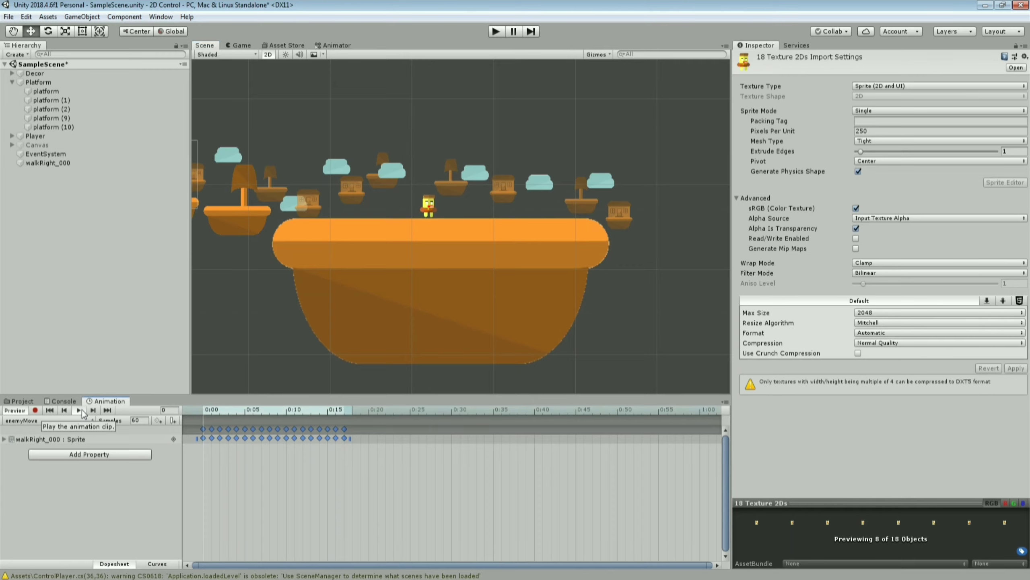
{"action": "scroll", "coordinate": [406, 229], "scroll_direction": "up", "scroll_amount": 5}
{"action": "scroll", "coordinate": [404, 230], "scroll_direction": "up", "scroll_amount": 2}
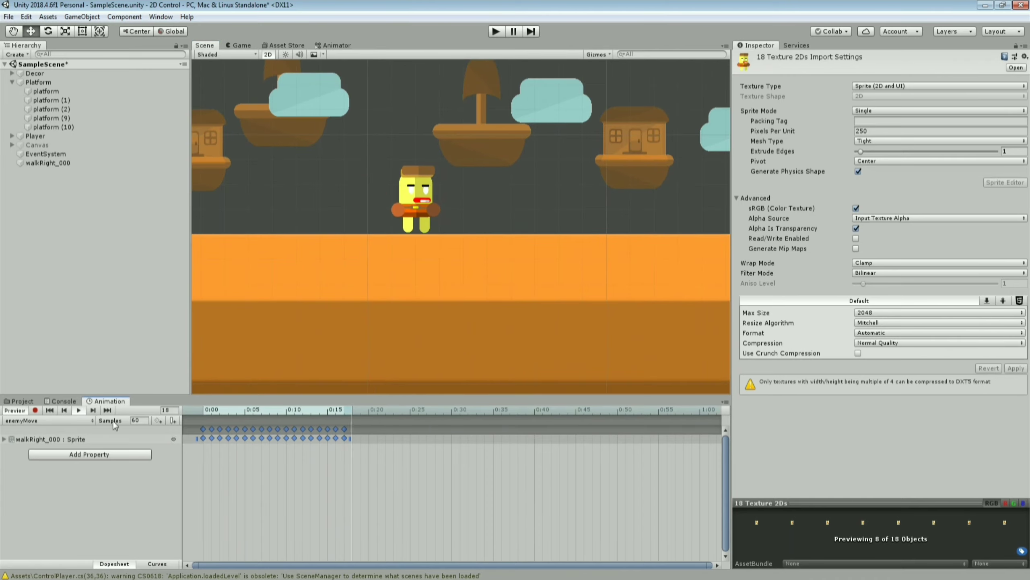
{"action": "left_click", "coordinate": [79, 410]}
{"action": "type", "text": "30"}
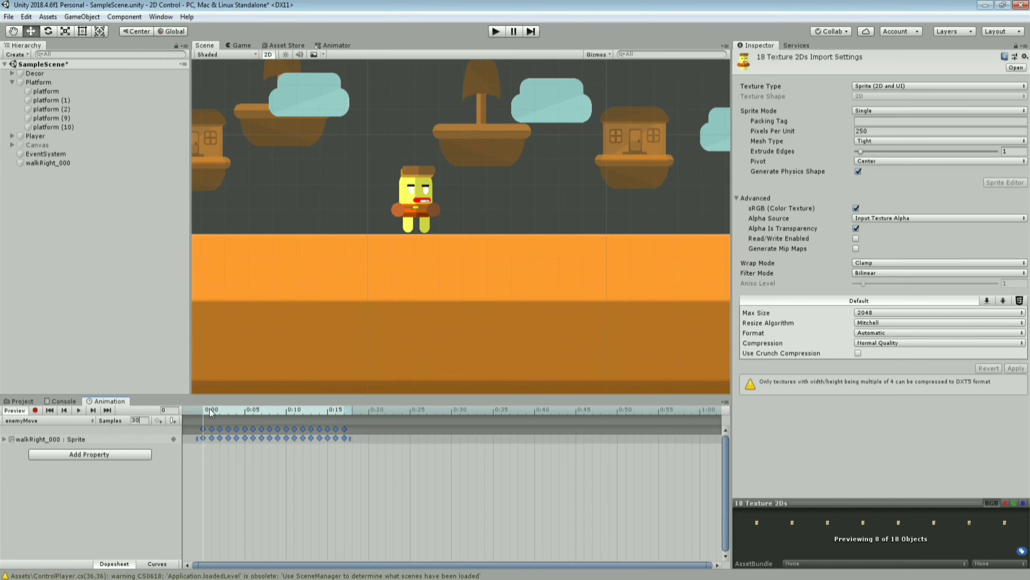
{"action": "key", "text": "Return"}
{"action": "left_click", "coordinate": [78, 410]}
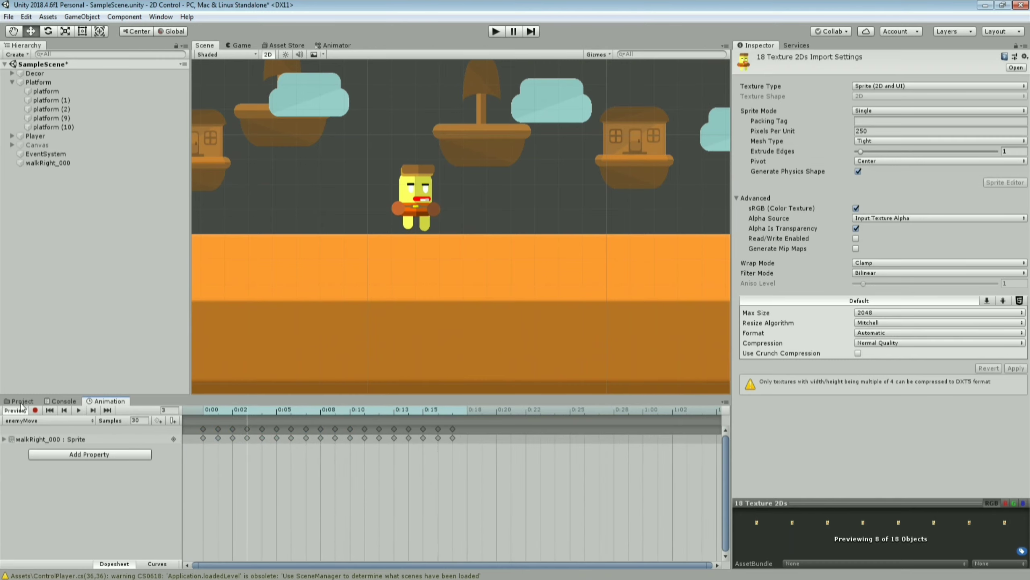
{"action": "left_click", "coordinate": [20, 403]}
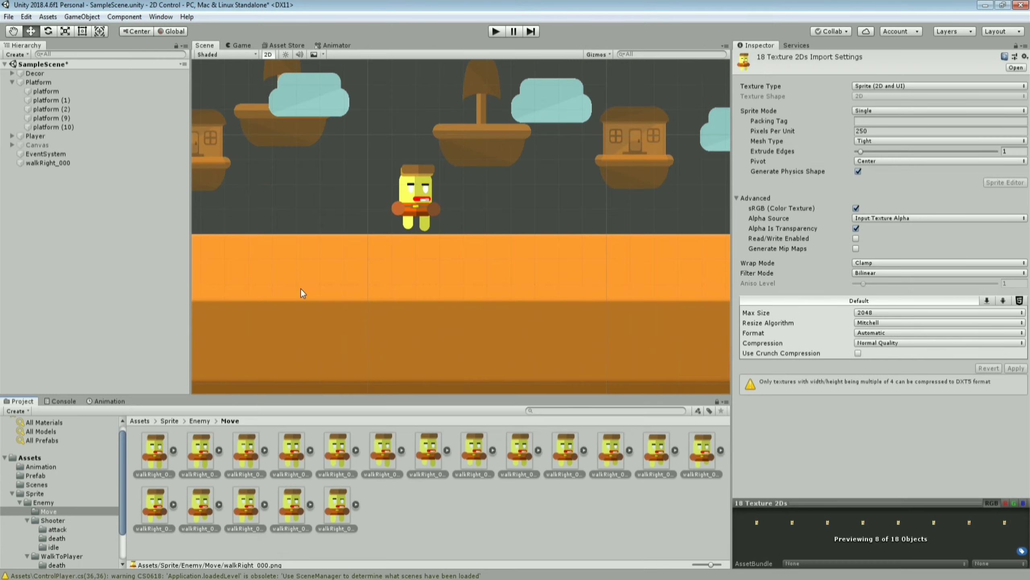
{"action": "left_click", "coordinate": [341, 45]}
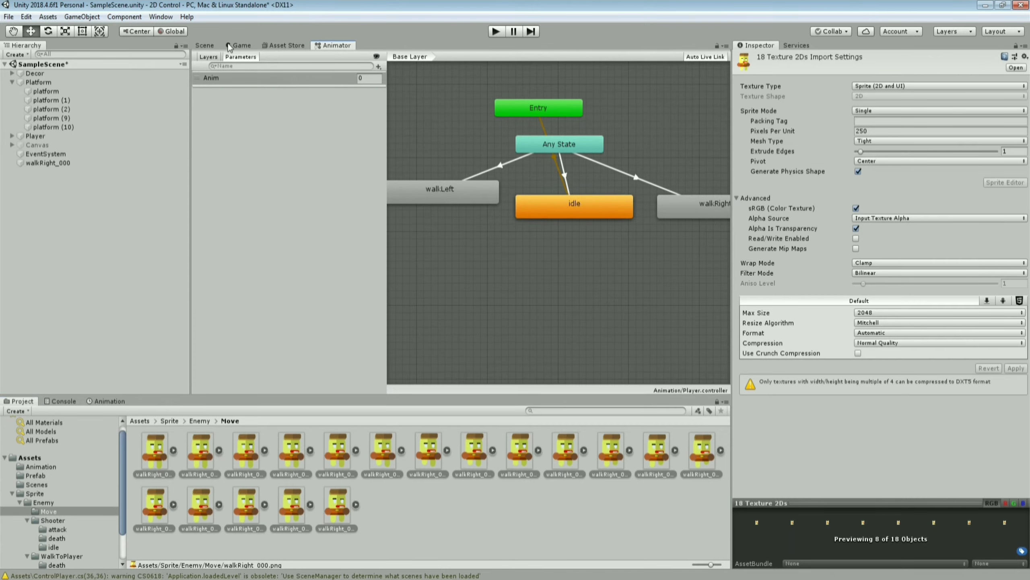
{"action": "left_click", "coordinate": [210, 45]}
{"action": "scroll", "coordinate": [350, 101], "scroll_direction": "down", "scroll_amount": 5}
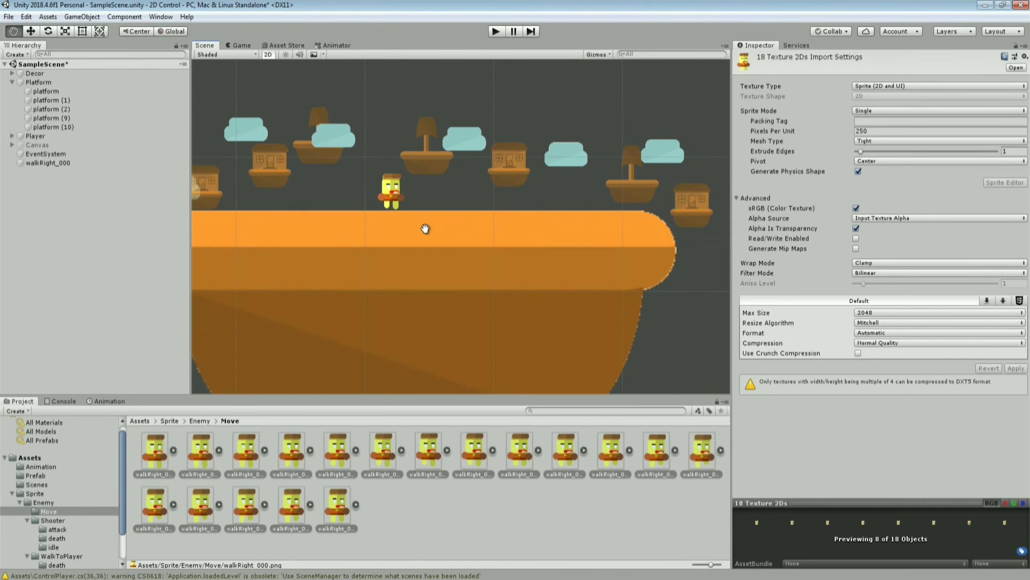
{"action": "left_click", "coordinate": [496, 31]}
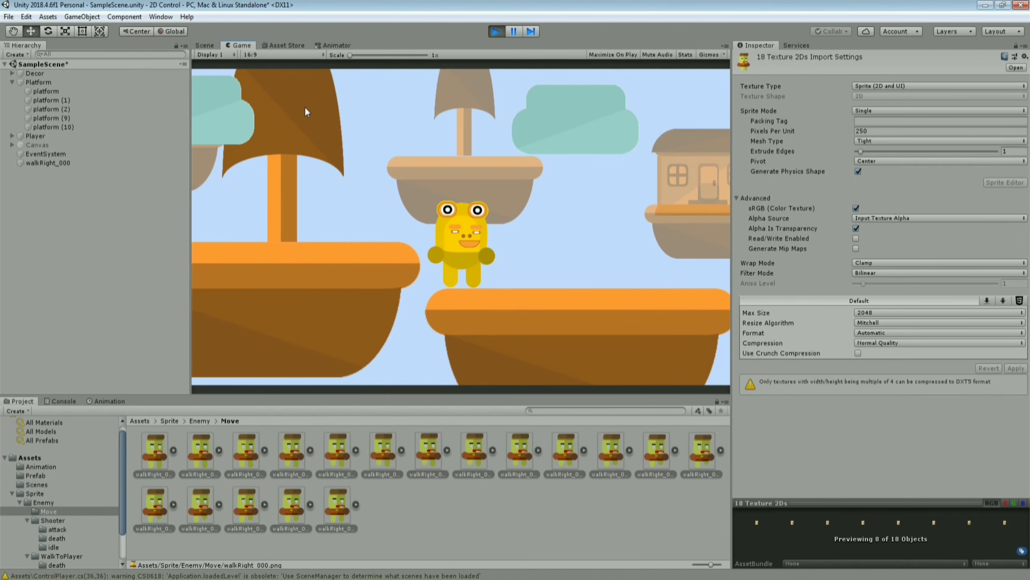
{"action": "left_click", "coordinate": [205, 45]}
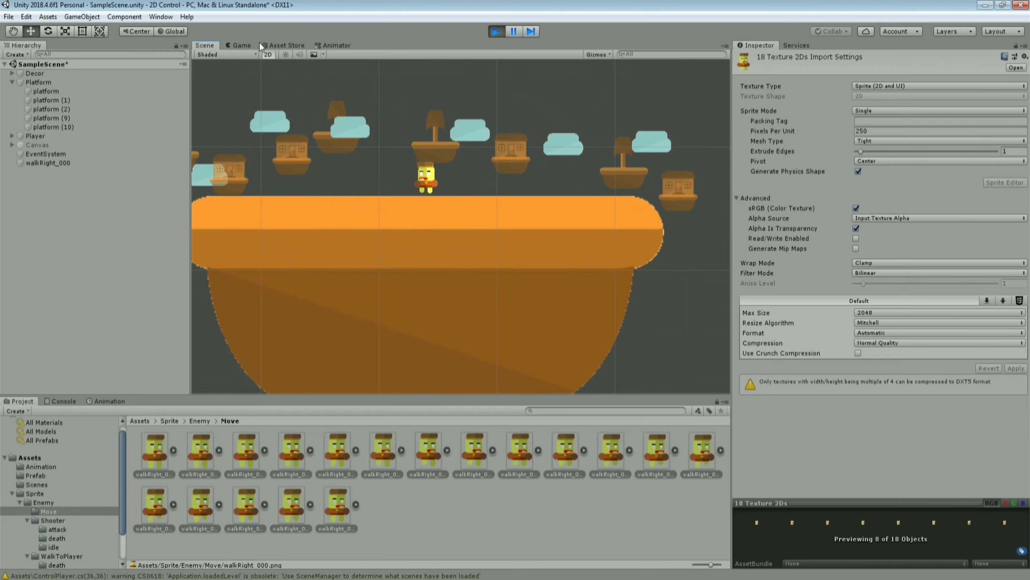
{"action": "left_click", "coordinate": [241, 45]}
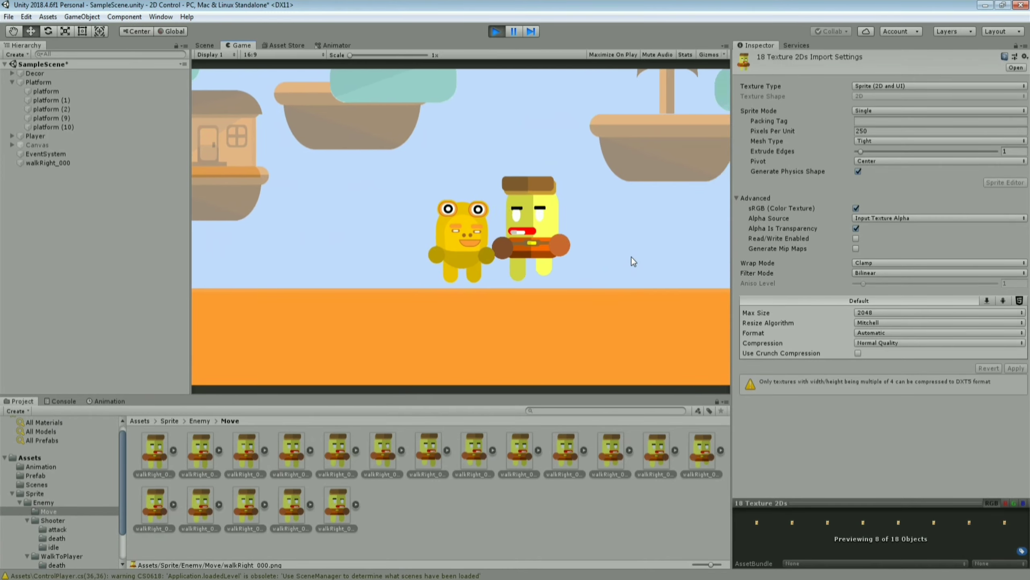
{"action": "left_click", "coordinate": [496, 32]}
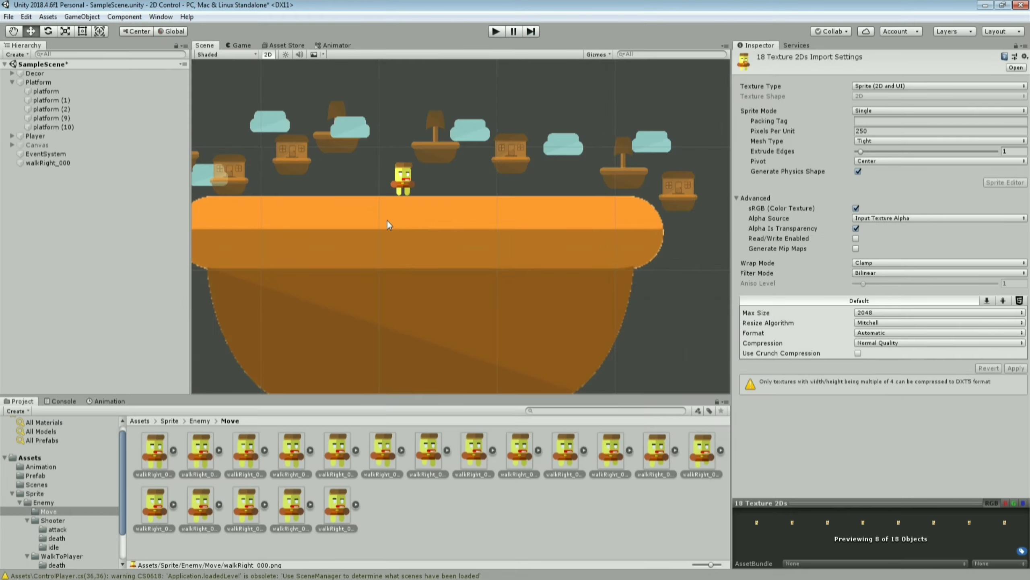